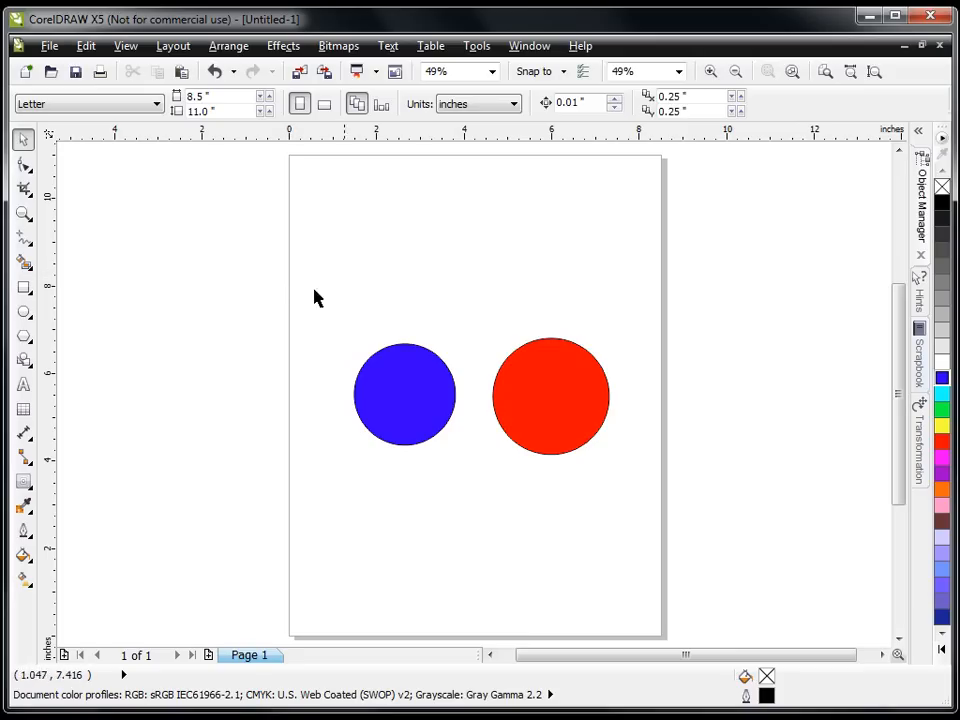
Reposition the two circles so the blue one overlaps the left part of the red one, with red at about X 6.35, Y 4.9 inches.
left_click_drag(394, 409, 368, 337)
left_click_drag(551, 401, 561, 443)
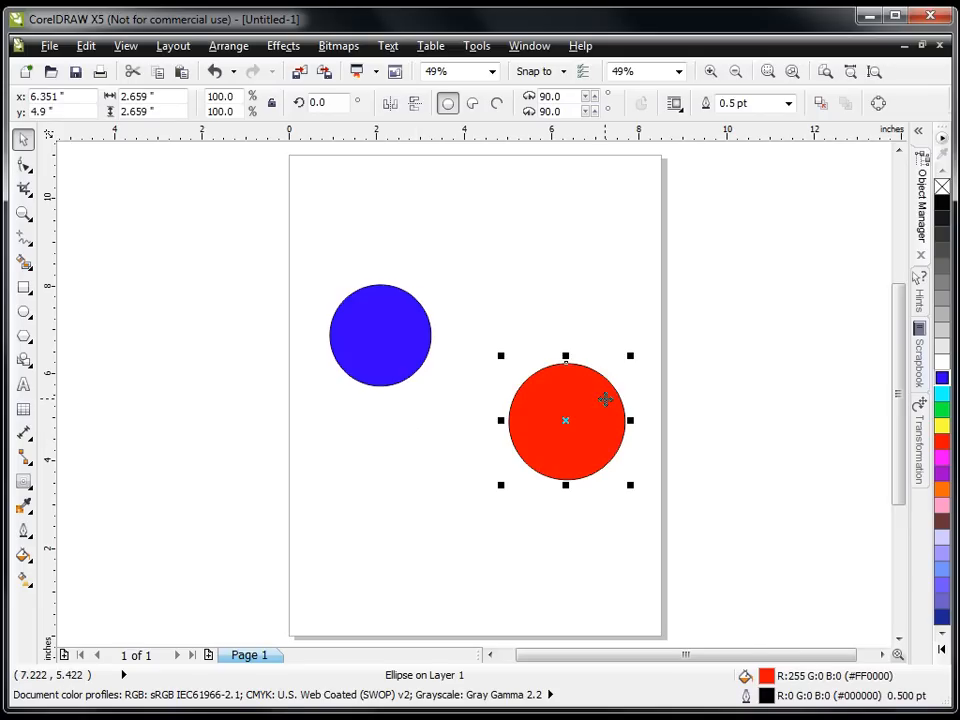
left_click_drag(379, 321, 433, 405)
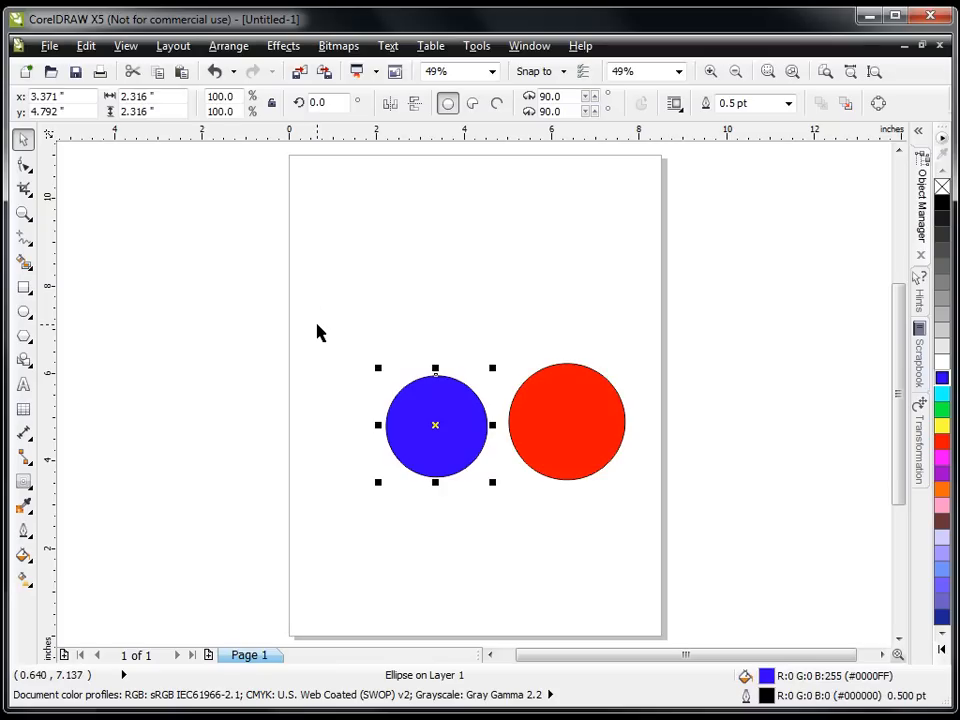
left_click_drag(420, 435, 482, 432)
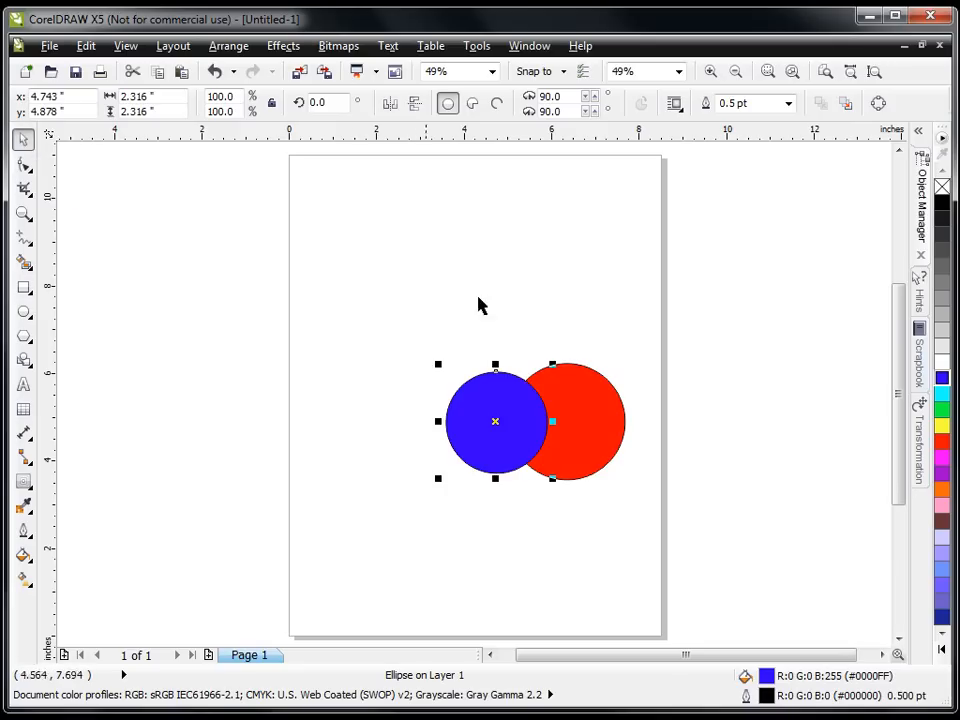
Try welding the overlapping blue and red circles into a single shape, and undo the weld.
left_click_drag(357, 275, 685, 536)
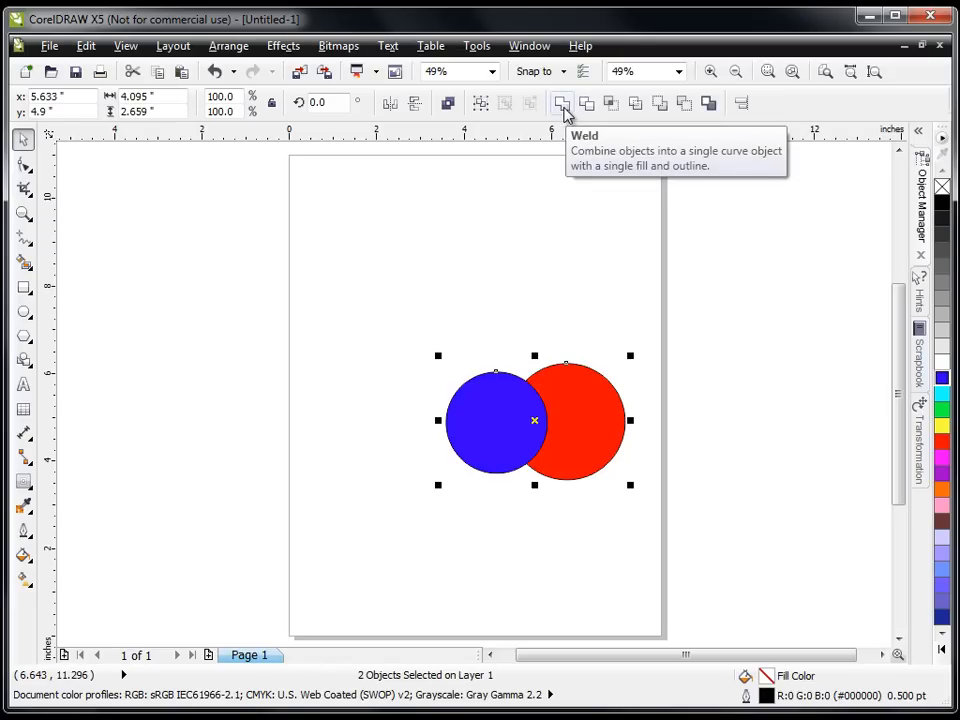
left_click(563, 104)
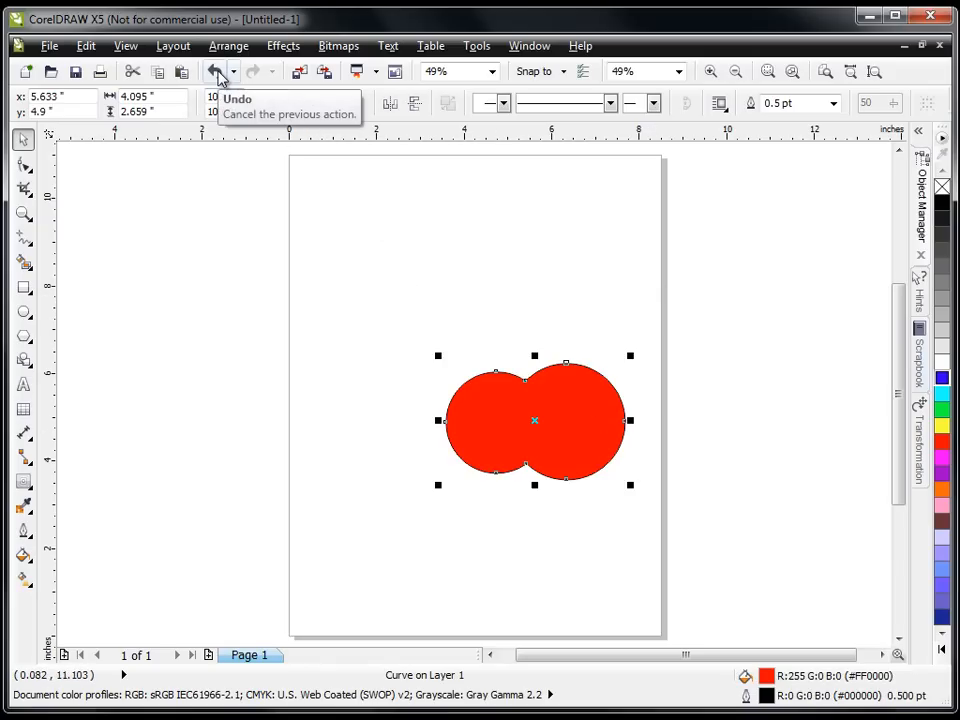
left_click(216, 75)
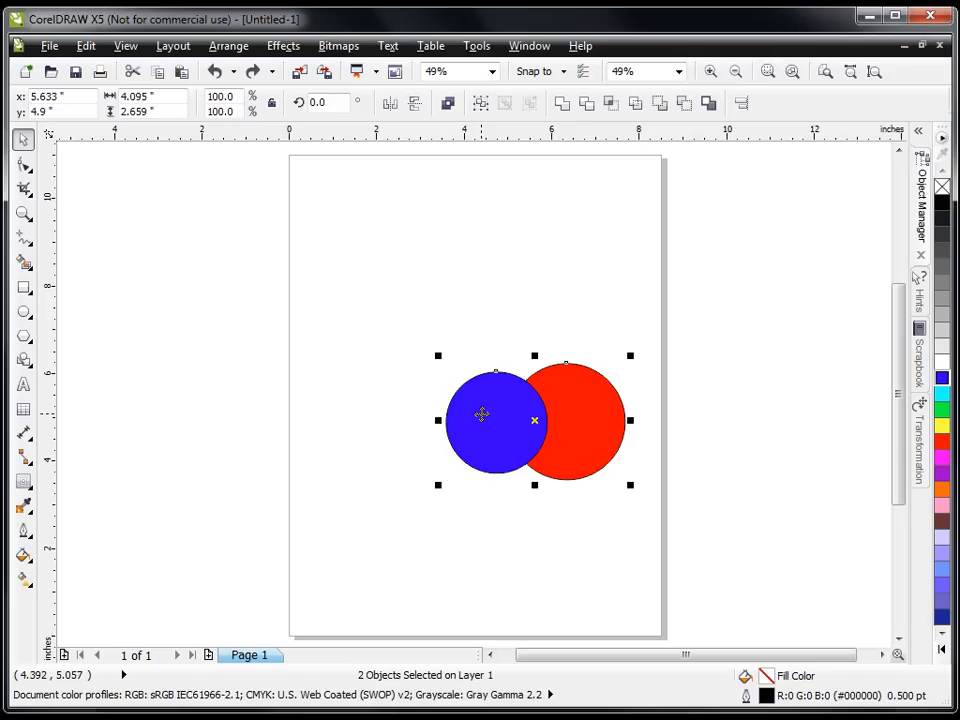
Try Front minus Back and Back minus Front on the overlapping circles, undoing each operation.
left_click(659, 106)
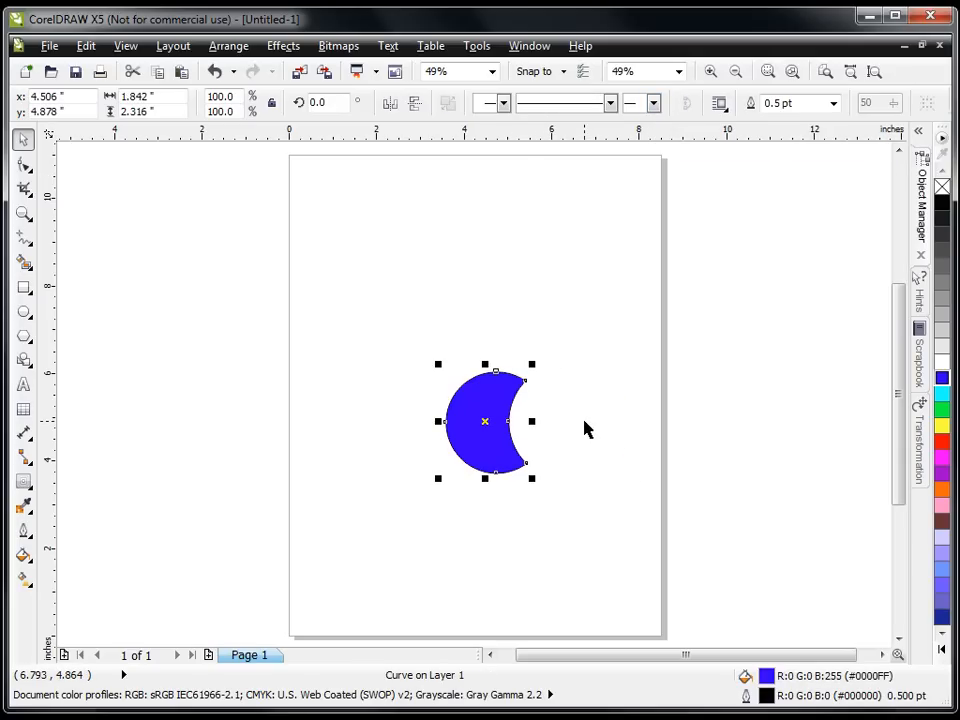
left_click(216, 72)
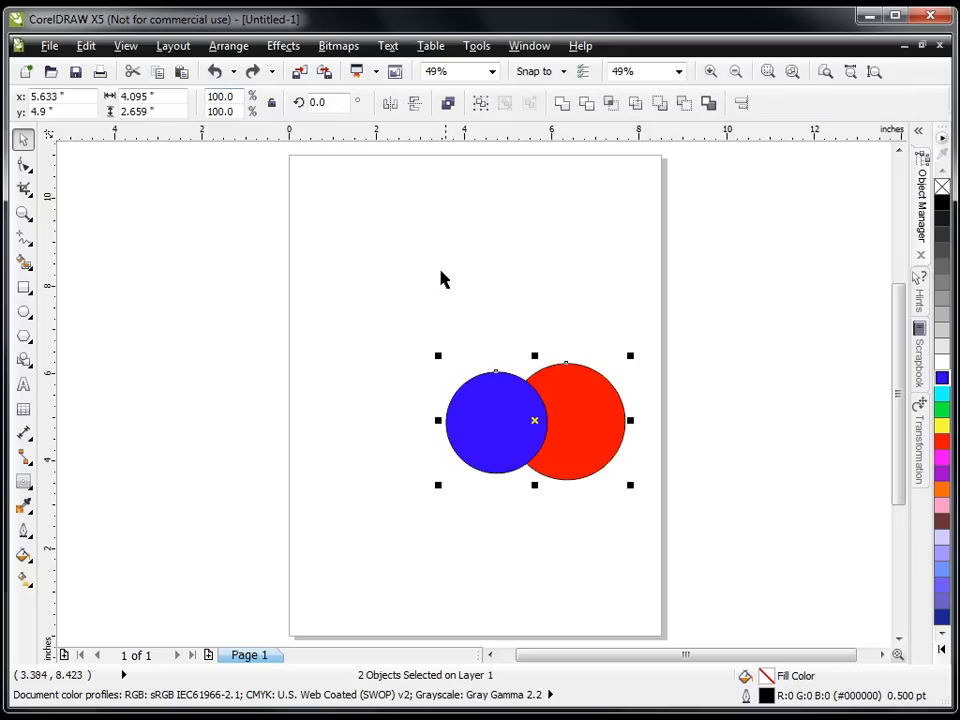
left_click(684, 104)
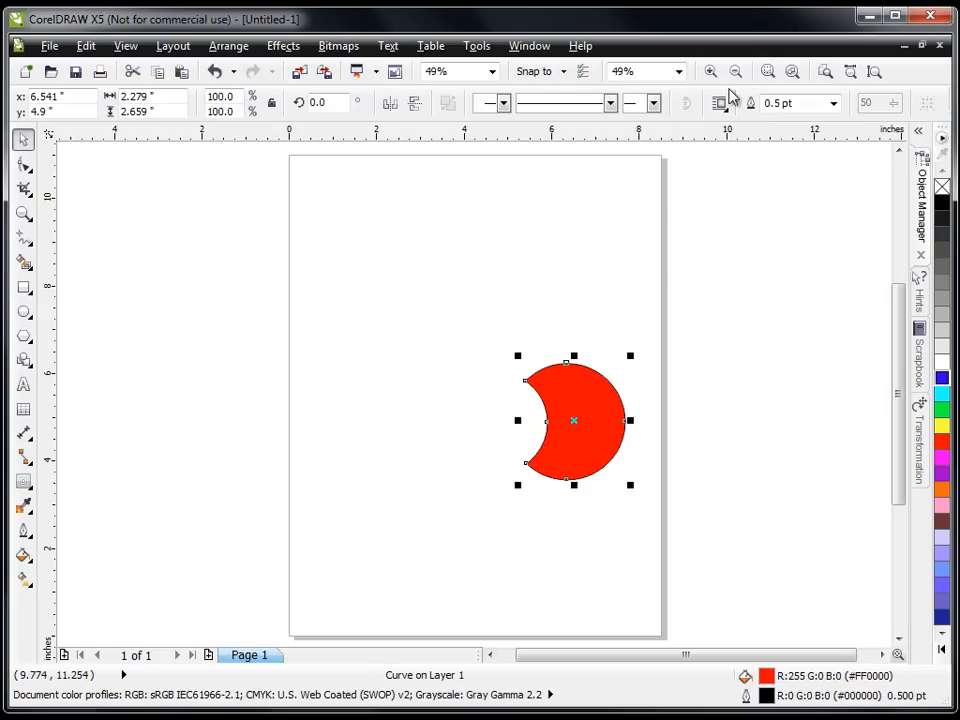
left_click(214, 72)
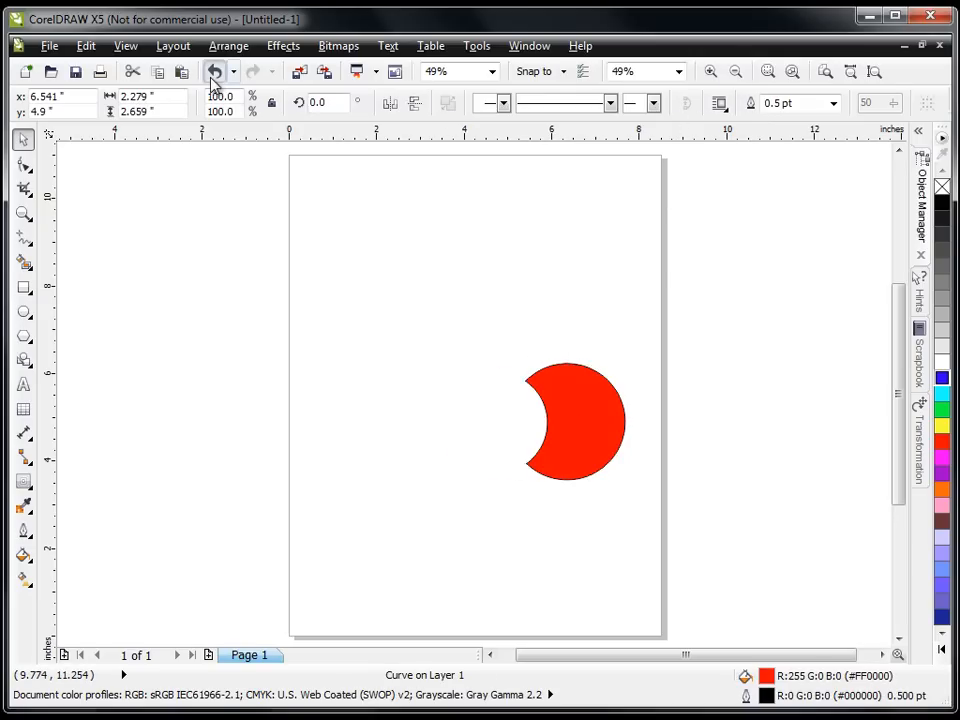
Center the red circle and the blue circle on the page, with the smaller blue one in front.
left_click_drag(496, 450, 239, 428)
left_click(564, 435)
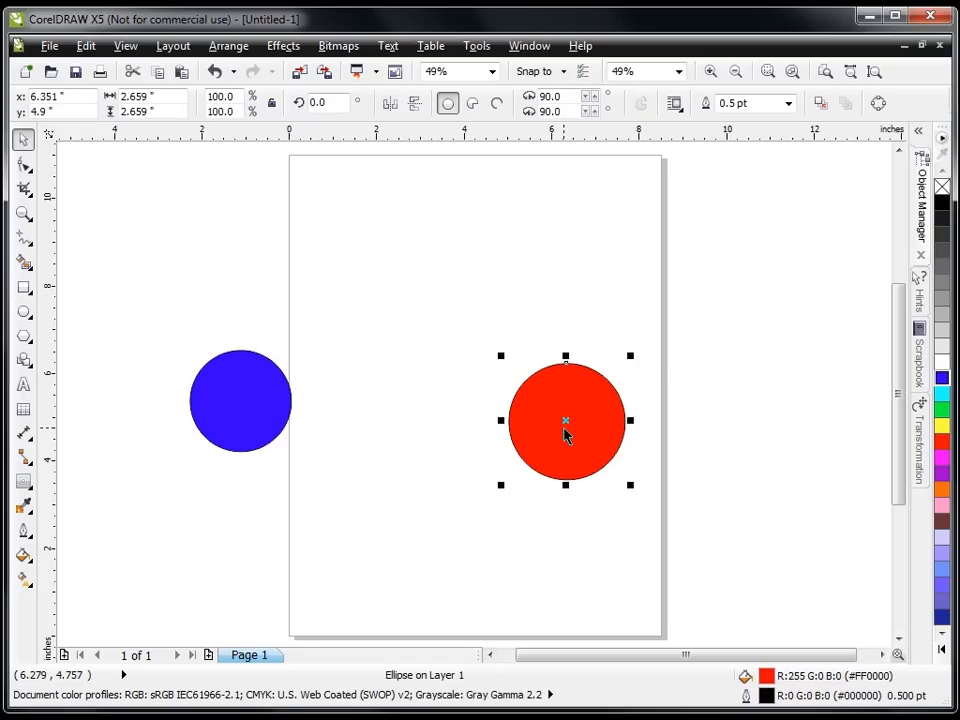
left_click_drag(564, 435, 473, 410)
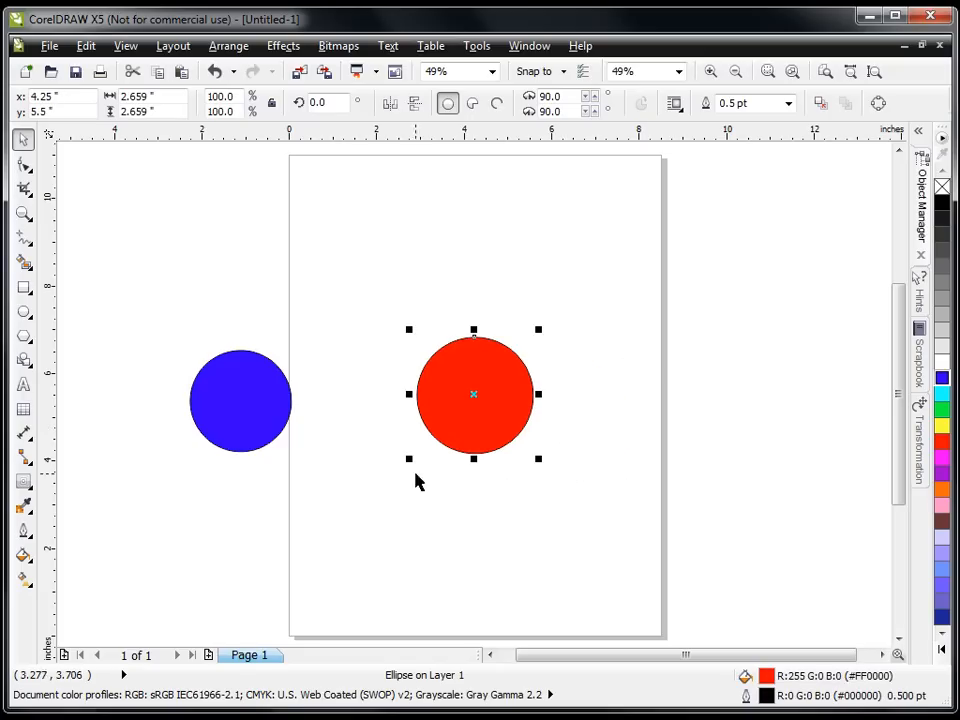
left_click(242, 428)
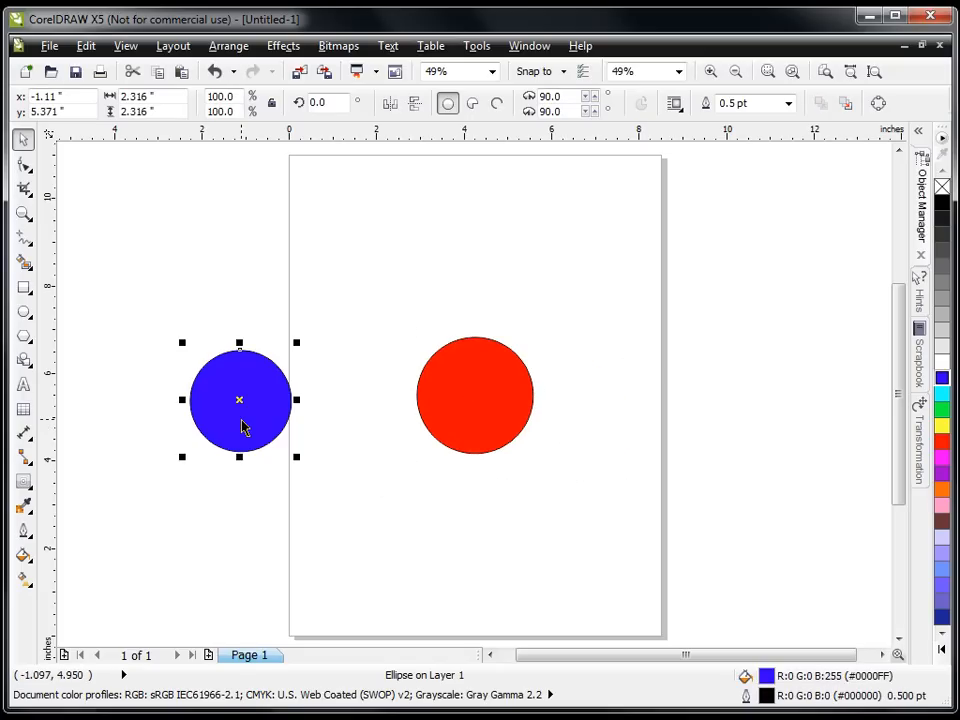
key("p")
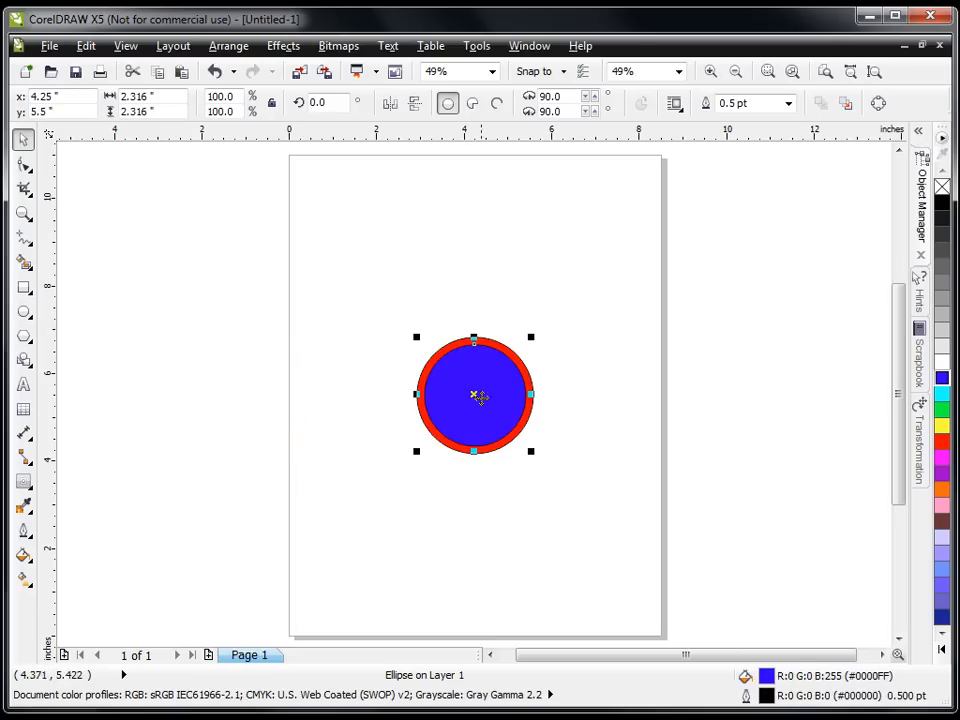
left_click(365, 264)
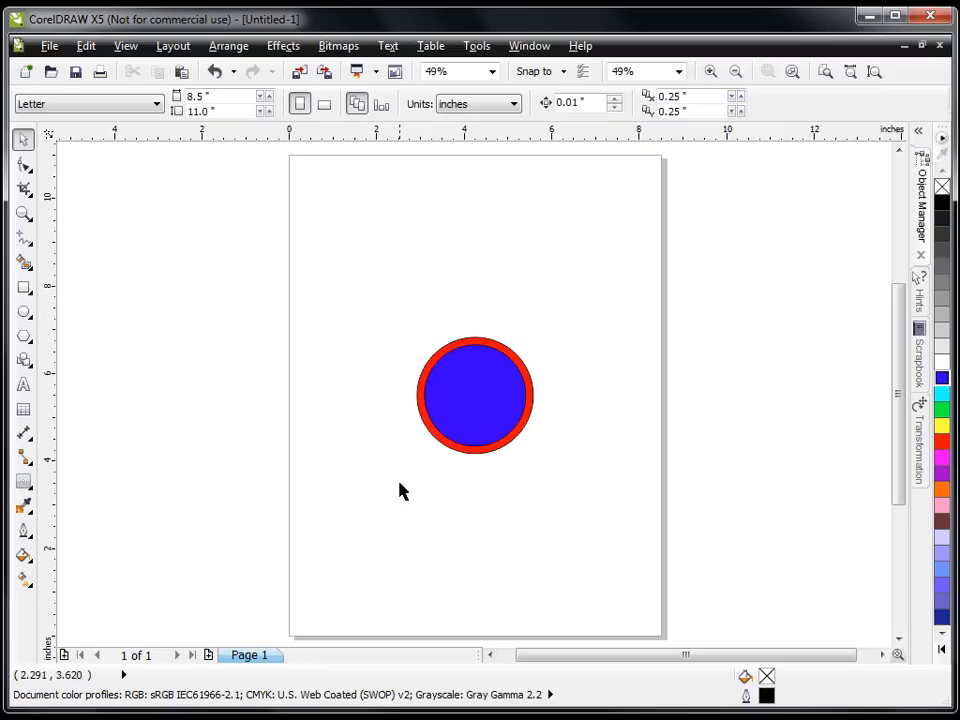
Cut the blue circle out of the red one with Back minus Front and move the ring to about X 4.9, Y 6.6 inches.
left_click_drag(357, 291, 607, 514)
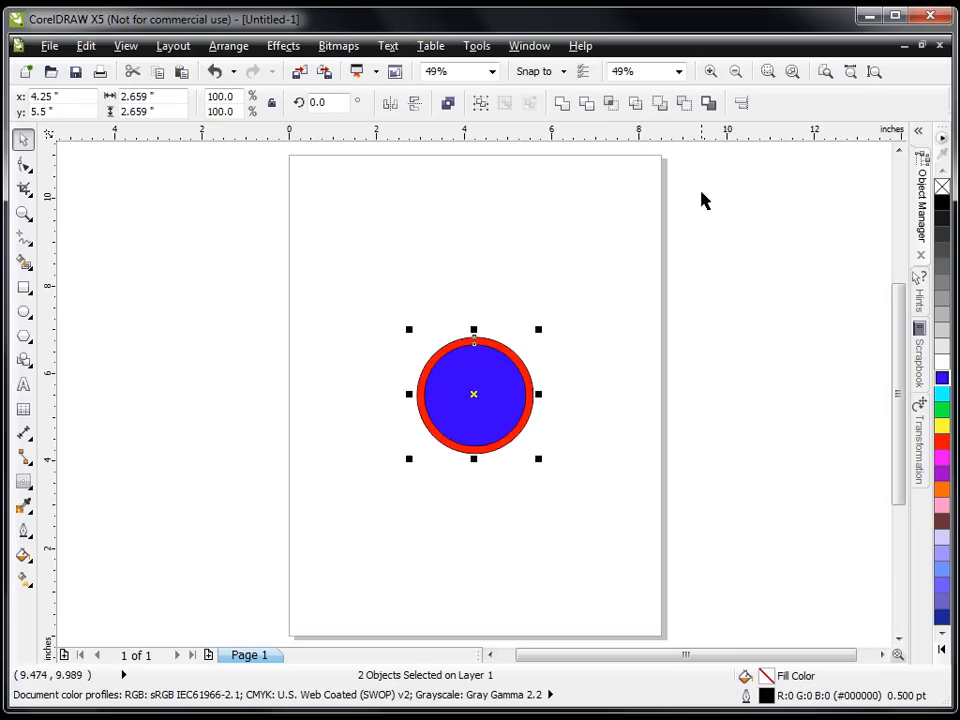
left_click(684, 107)
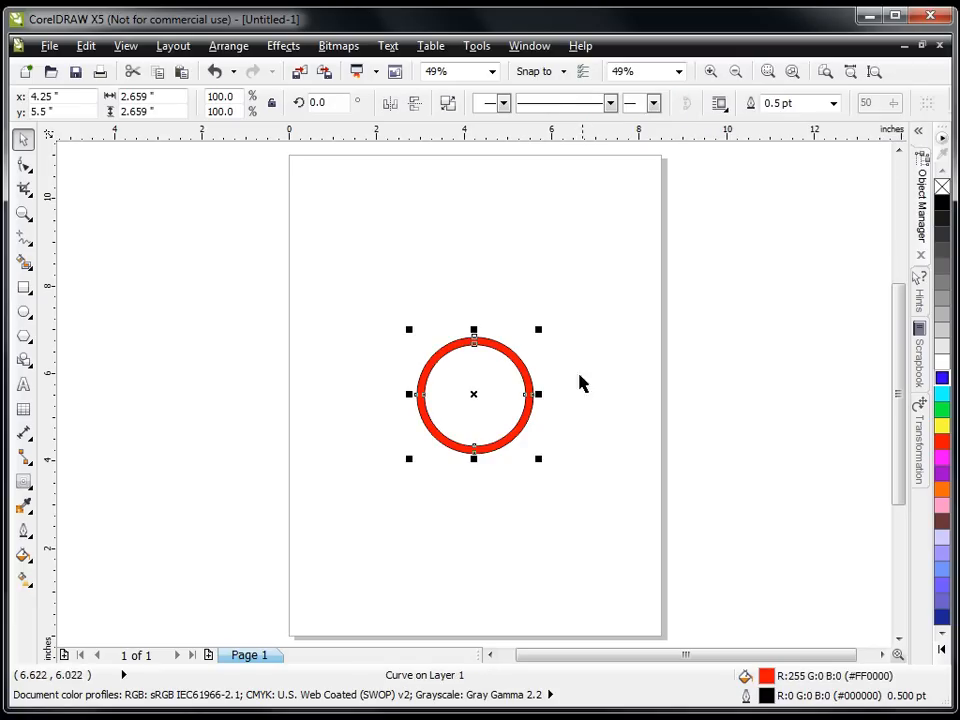
left_click(540, 444)
left_click(497, 452)
left_click_drag(497, 452, 524, 404)
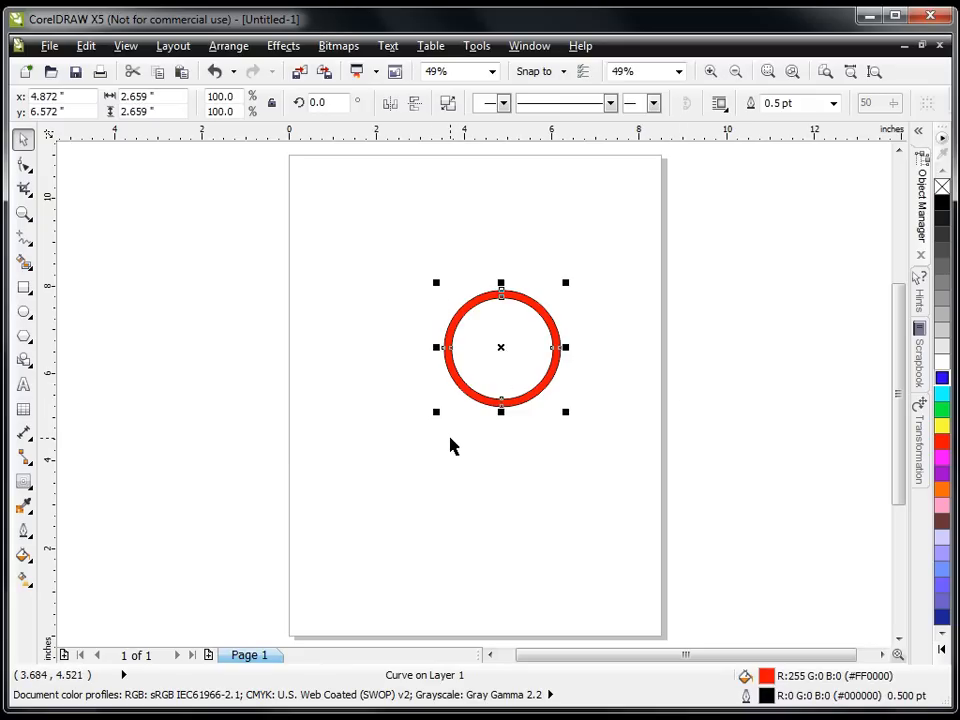
Delete the red ring from the page.
left_click(339, 313)
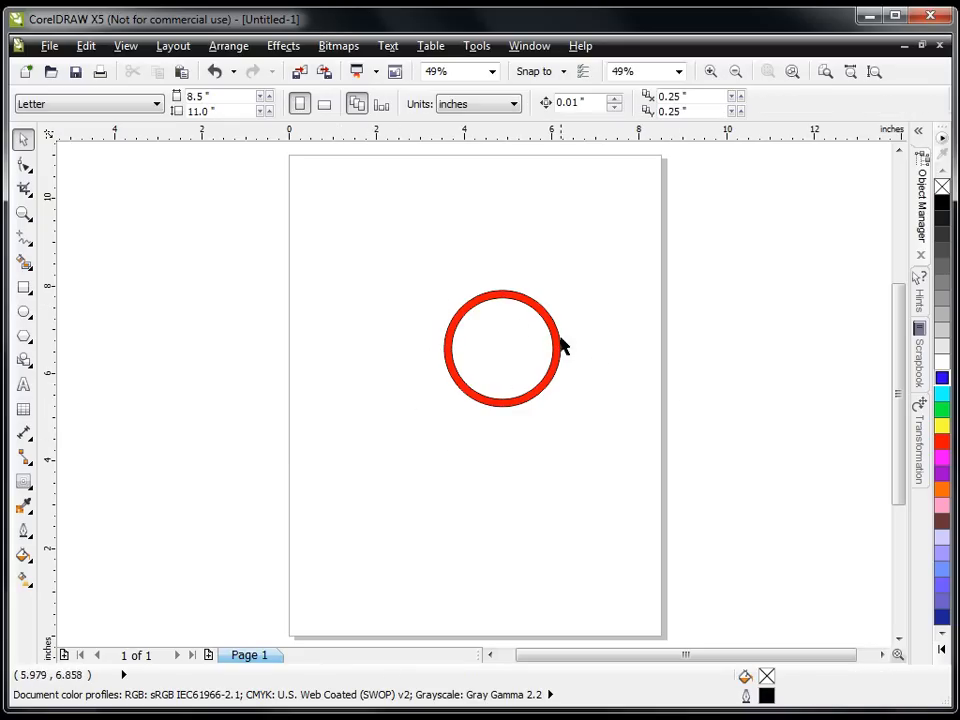
left_click(537, 298)
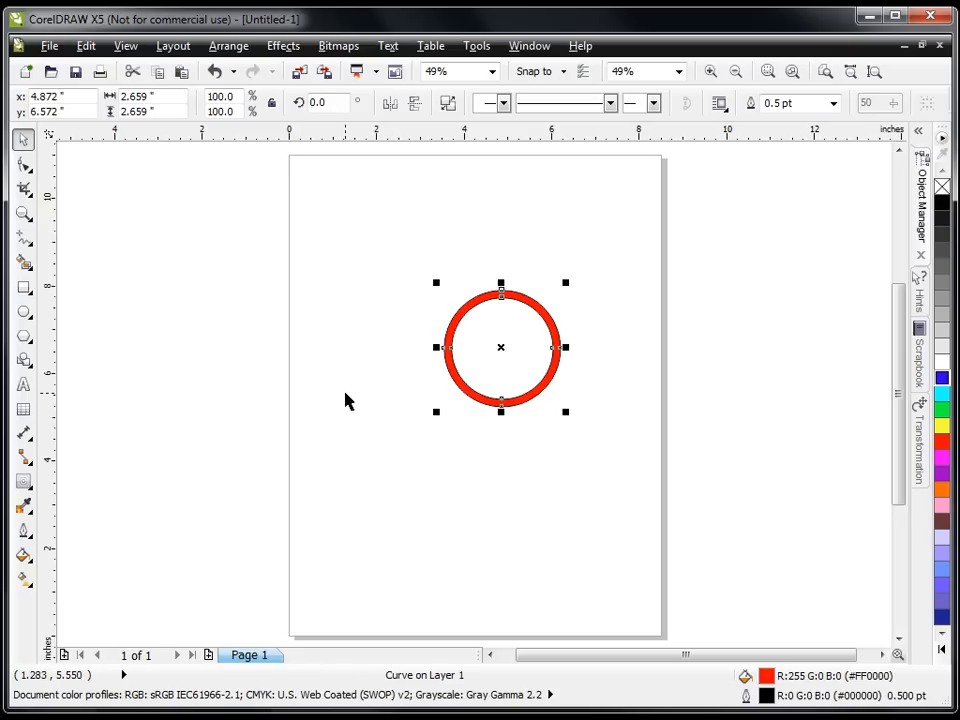
key("Delete")
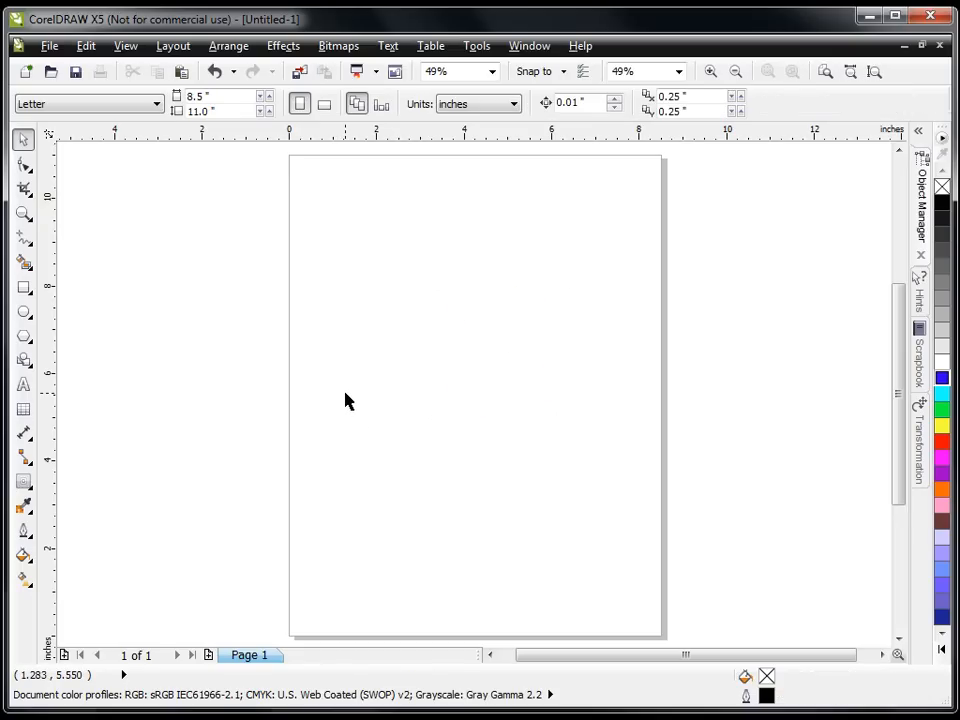
Draw a proportional heart from the basic shapes, about 5.8 inches wide and high, and center it on the page.
left_click(23, 363)
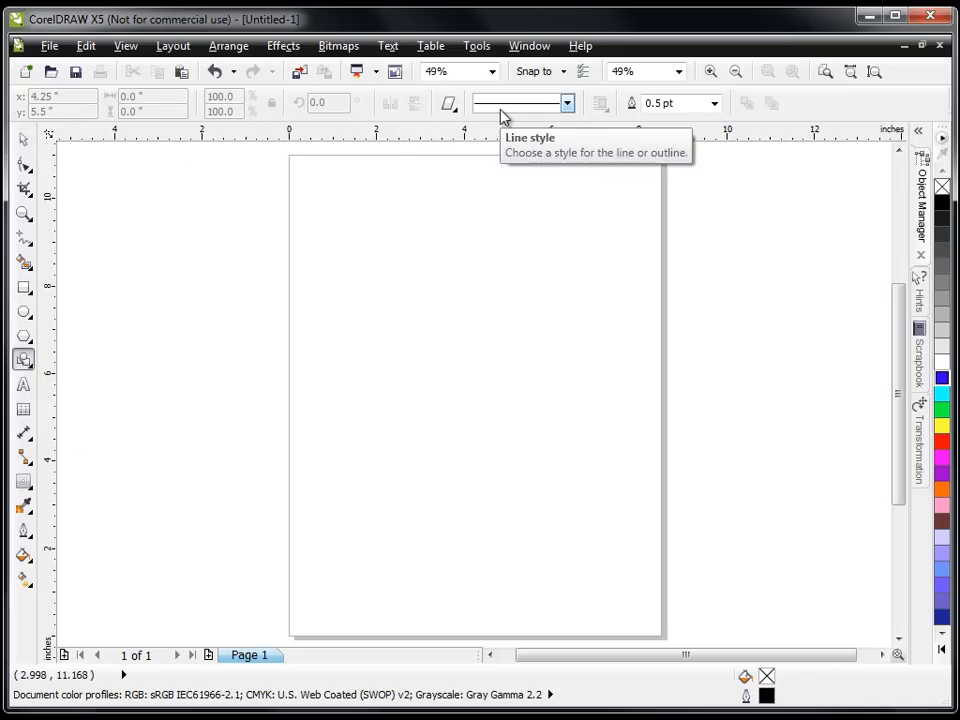
left_click(449, 105)
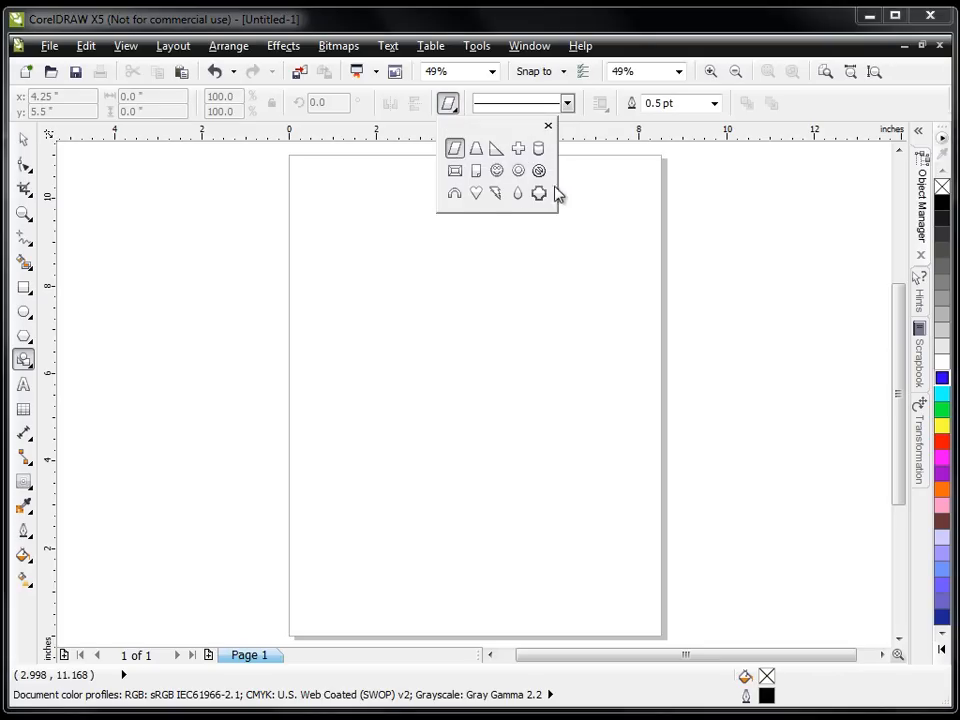
left_click(477, 195)
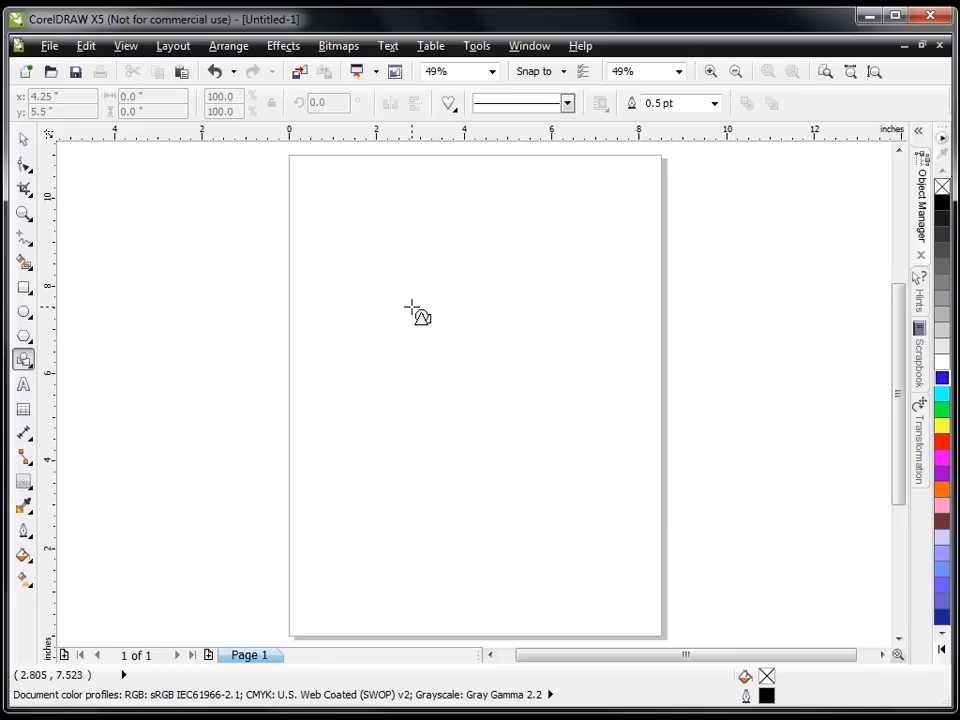
left_click_drag(411, 306, 596, 565)
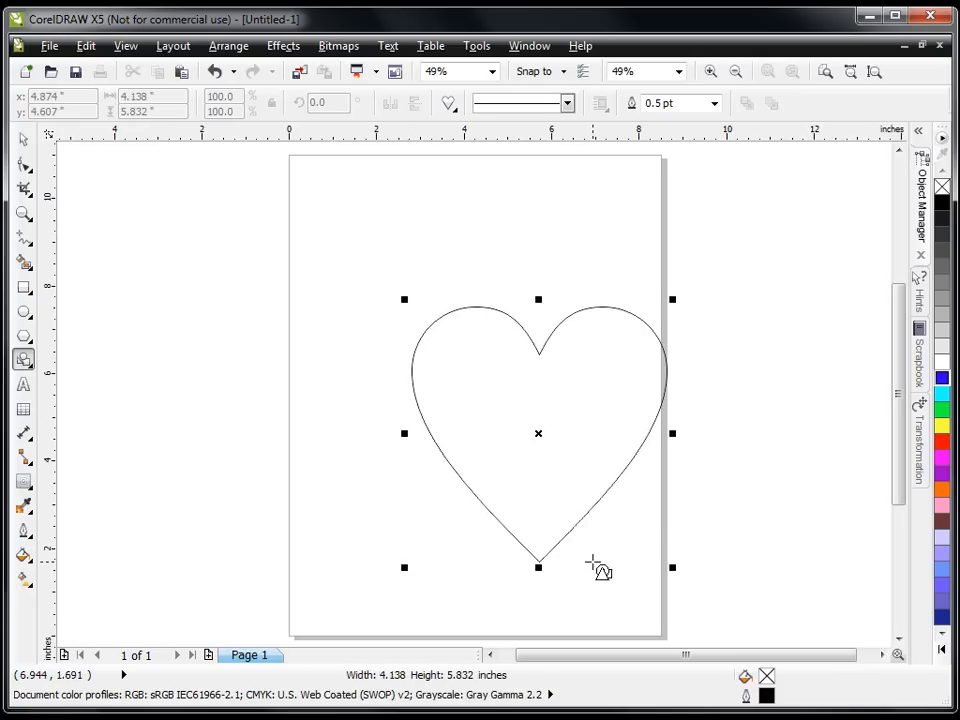
left_click(26, 145)
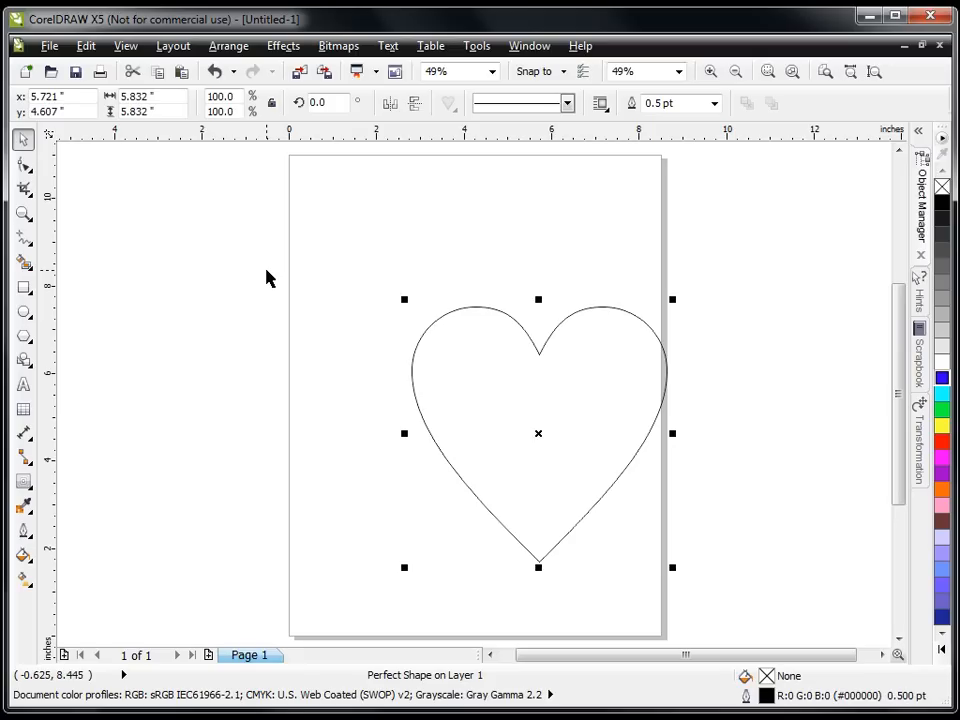
key("p")
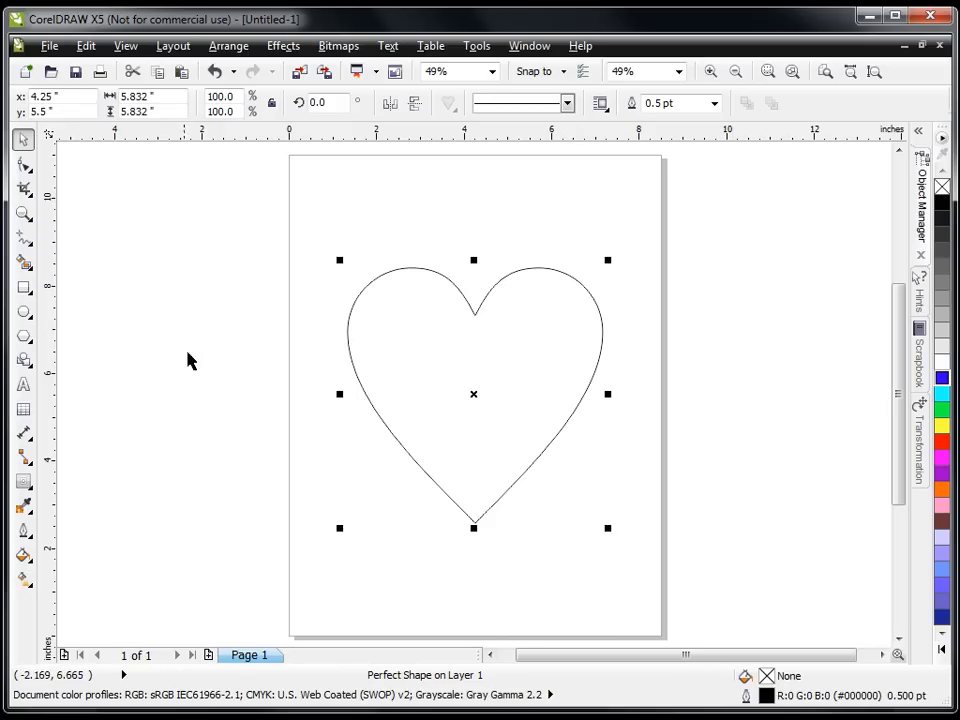
Draw a second proportional heart about 5.1 inches wide and high and center it on the page inside the first.
left_click(24, 360)
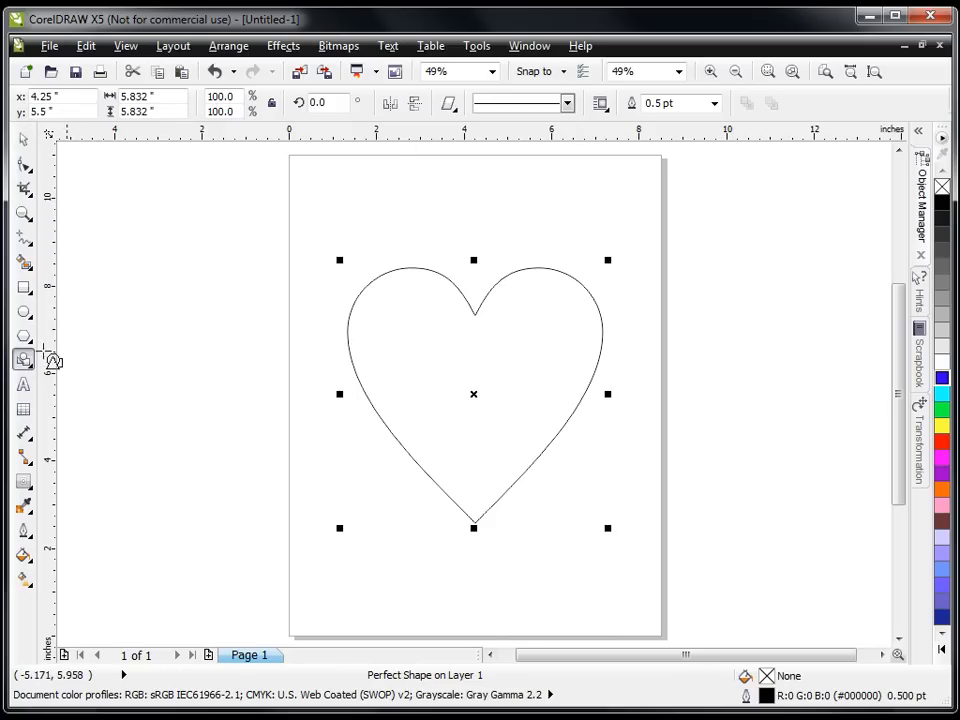
left_click(448, 104)
left_click(454, 190)
left_click_drag(212, 252, 192, 252)
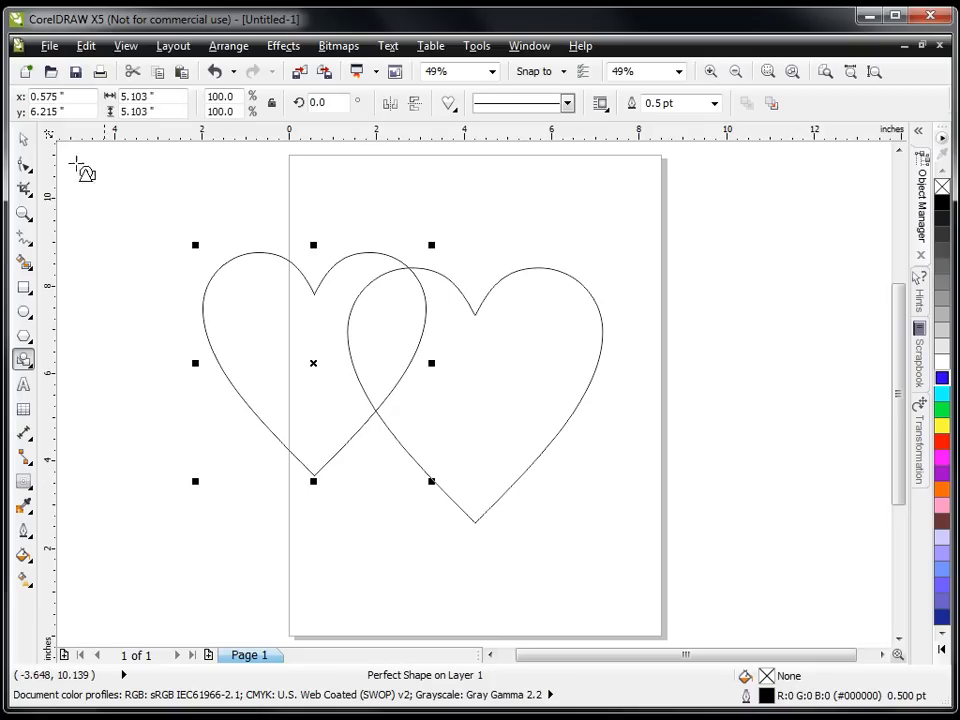
left_click(24, 142)
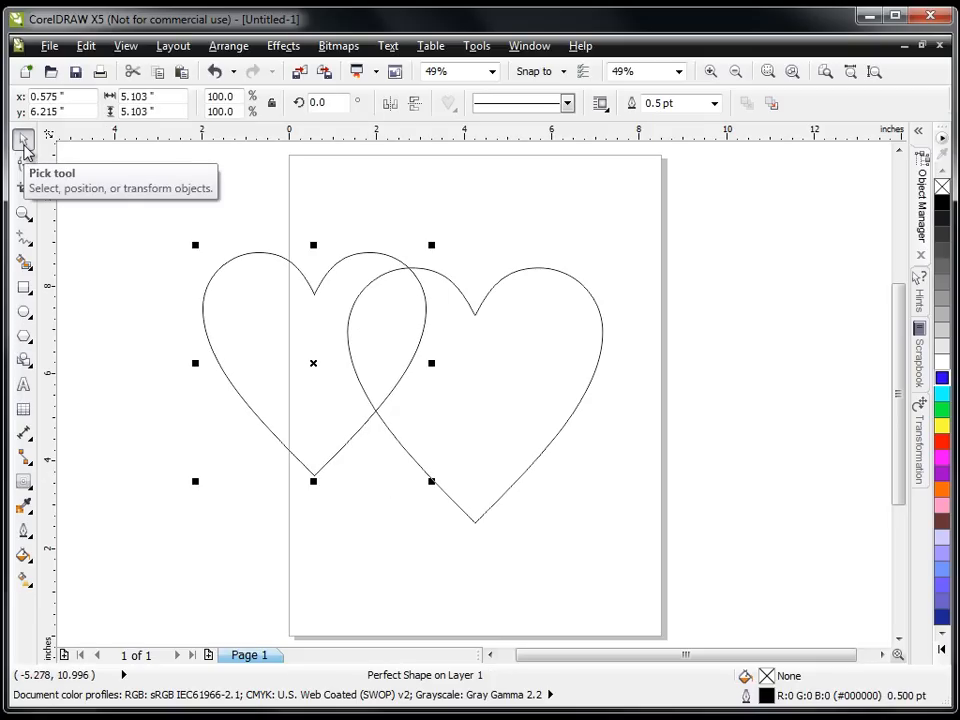
key("p")
Try cutting the smaller heart out of the larger one with Back minus Front and filling the frame red, and undo both changes.
left_click_drag(248, 196, 755, 594)
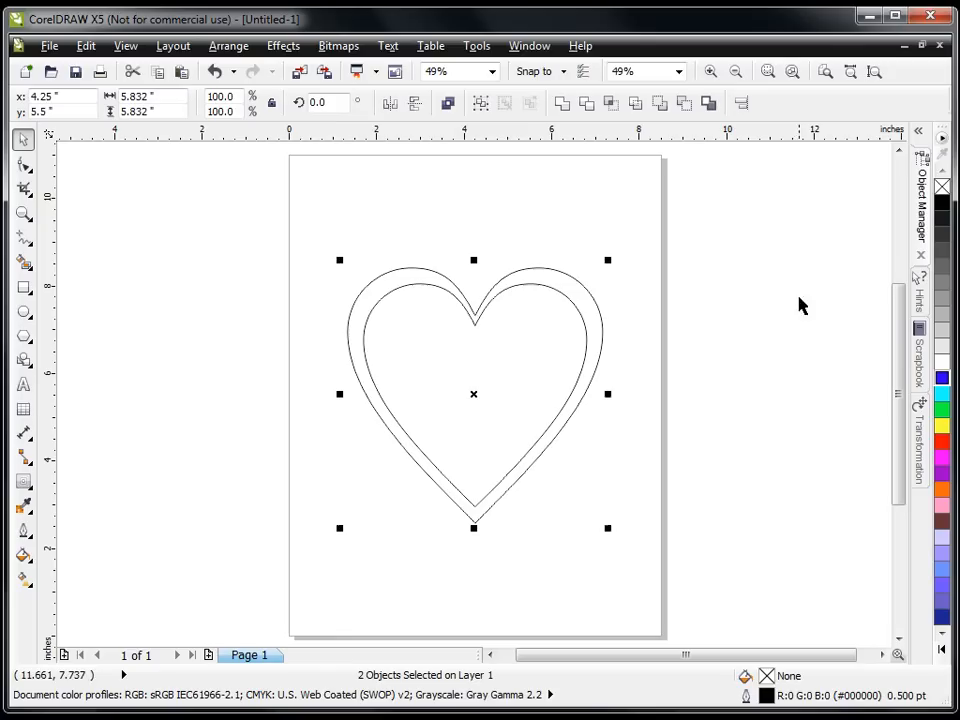
left_click(684, 104)
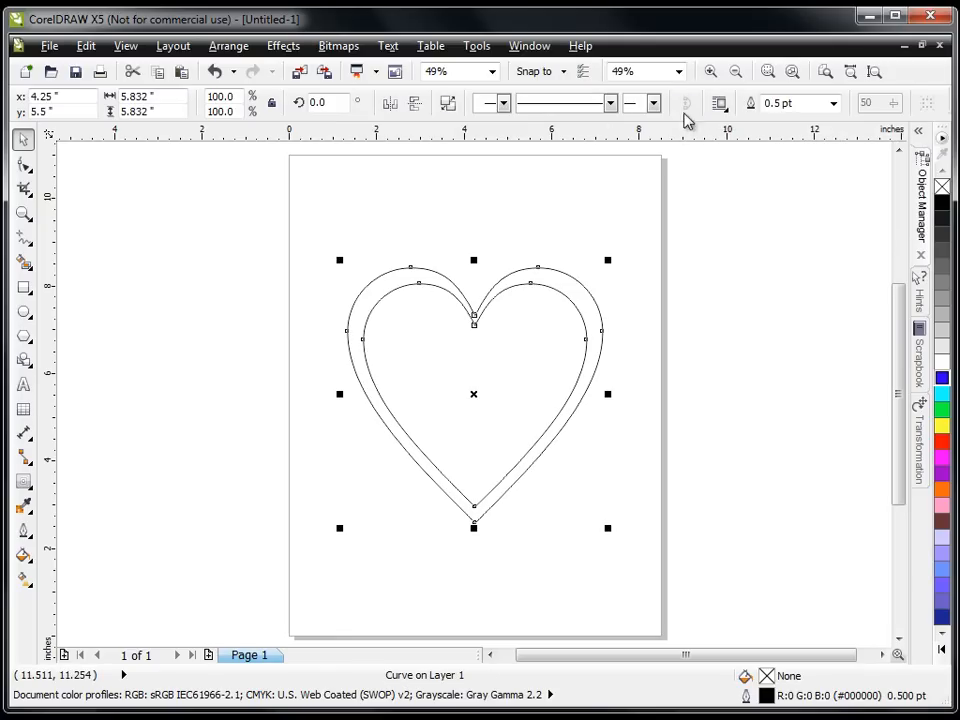
left_click(940, 442)
left_click(729, 274)
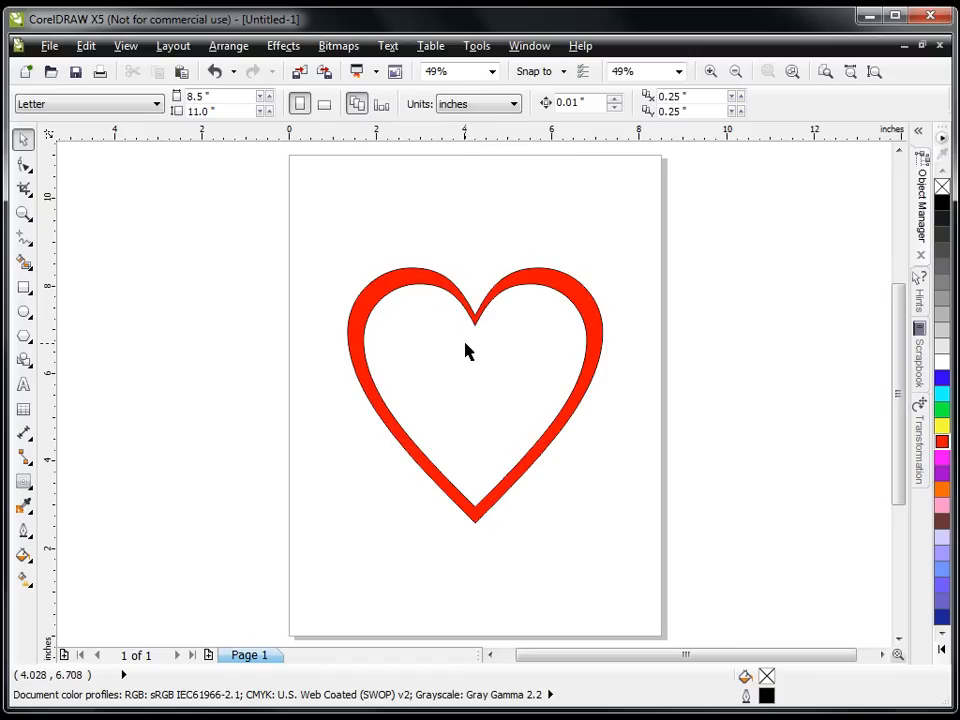
left_click(215, 72)
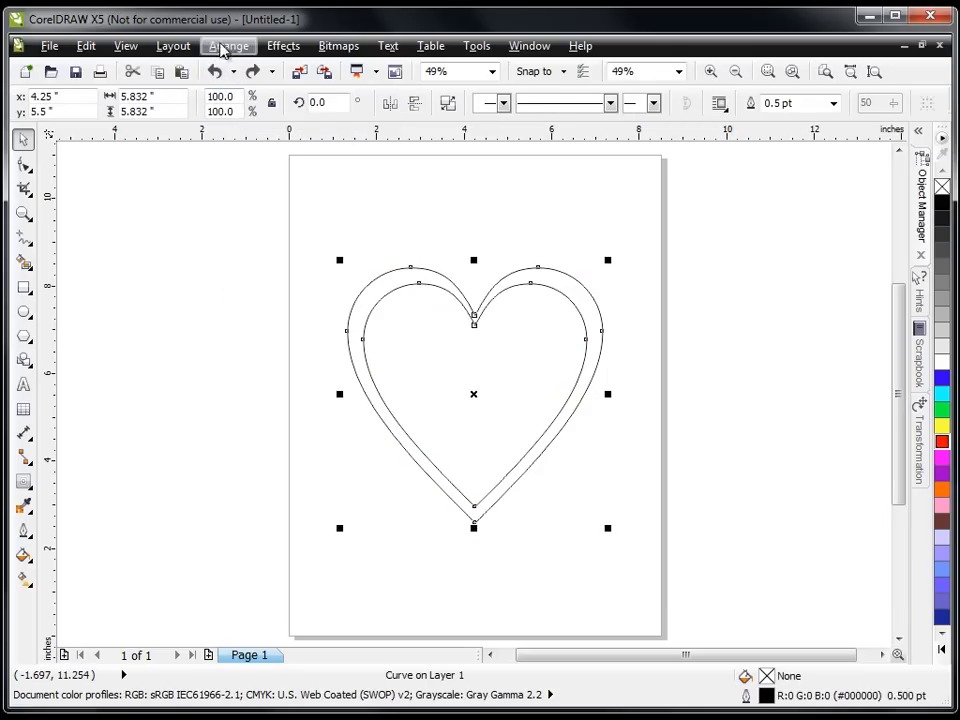
left_click(216, 74)
Move the smaller heart off the page to the right, to about X 12.7, Y 3.8 inches.
left_click(204, 317)
left_click_drag(397, 297, 768, 369)
left_click(740, 451)
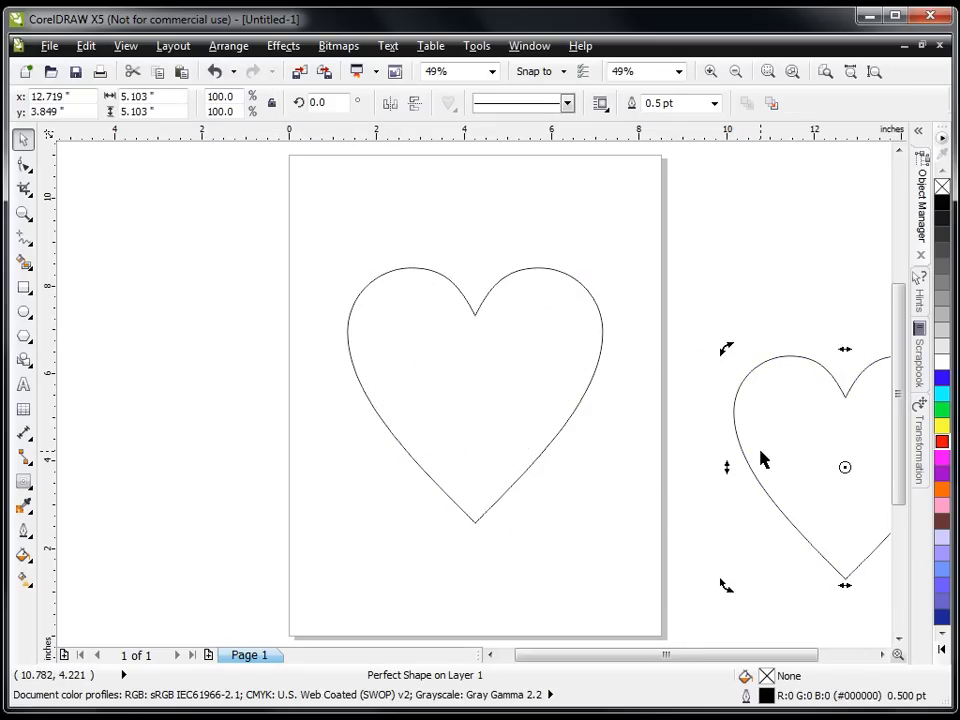
Delete the smaller heart beside the page and fill the large centered heart with red.
key("Delete")
left_click(493, 383)
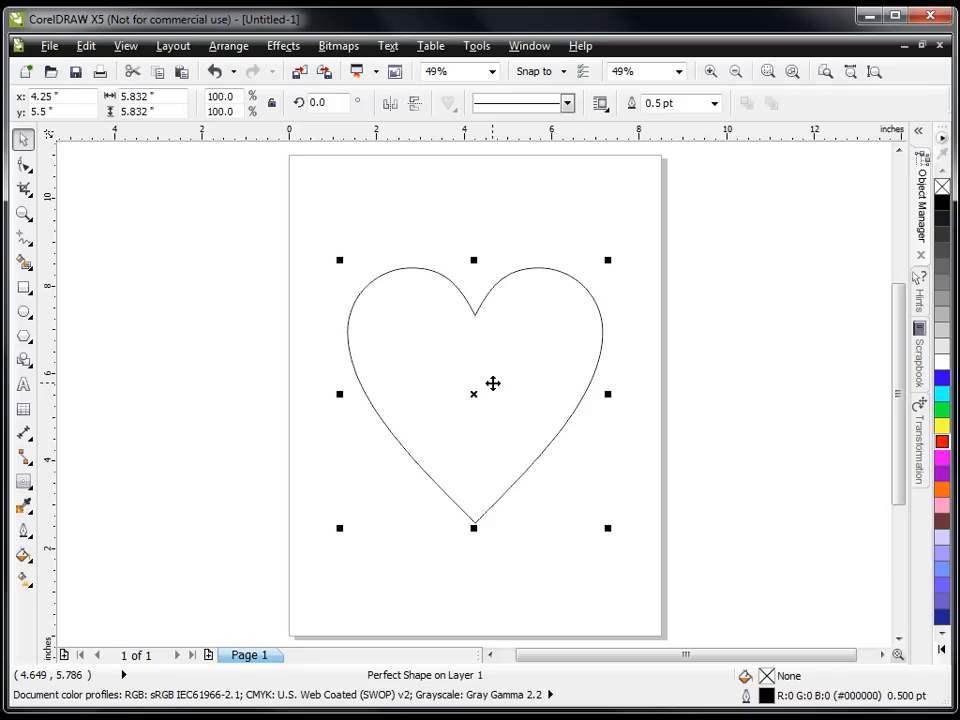
left_click(943, 442)
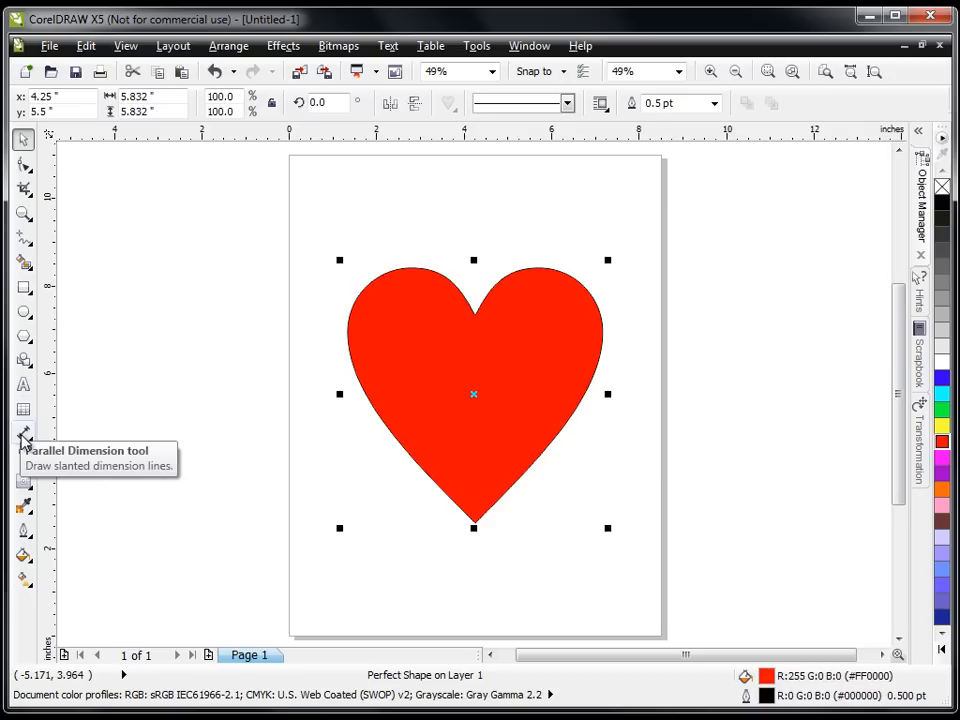
Apply a one-step inside contour to the red heart with a 0.18-inch offset.
left_click(24, 484)
left_click(80, 482)
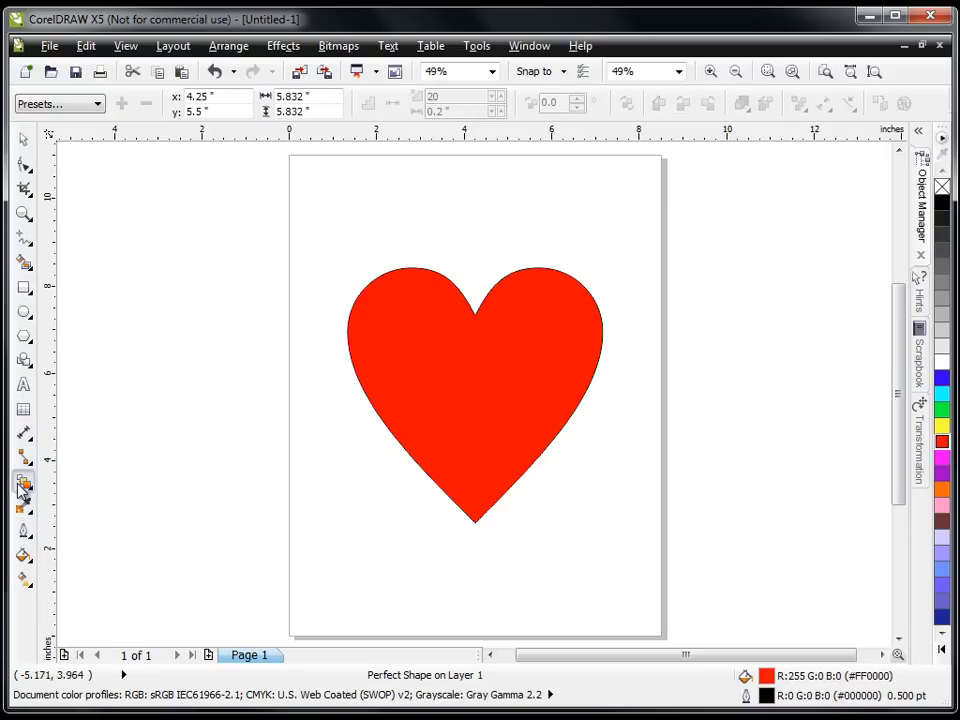
left_click(28, 488)
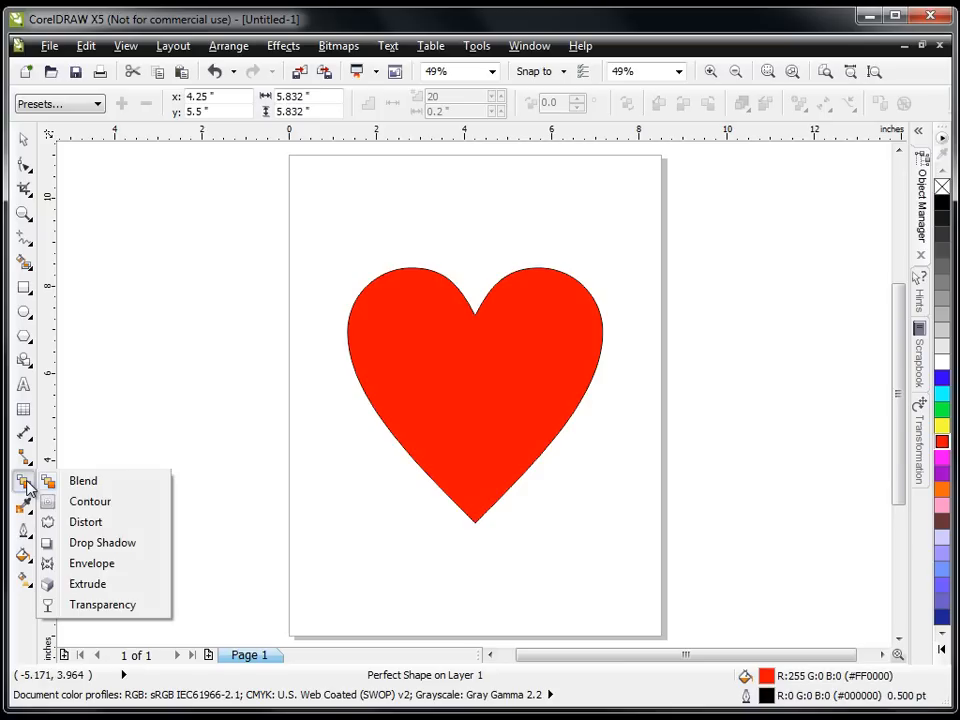
left_click(92, 502)
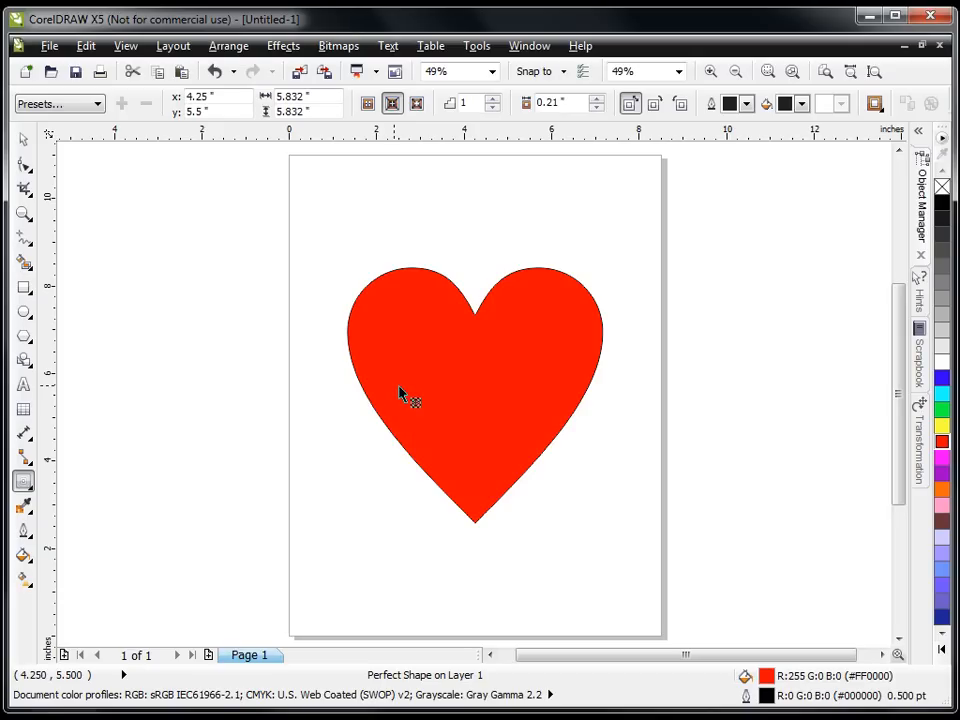
left_click(598, 108)
left_click(598, 108)
left_click(598, 108)
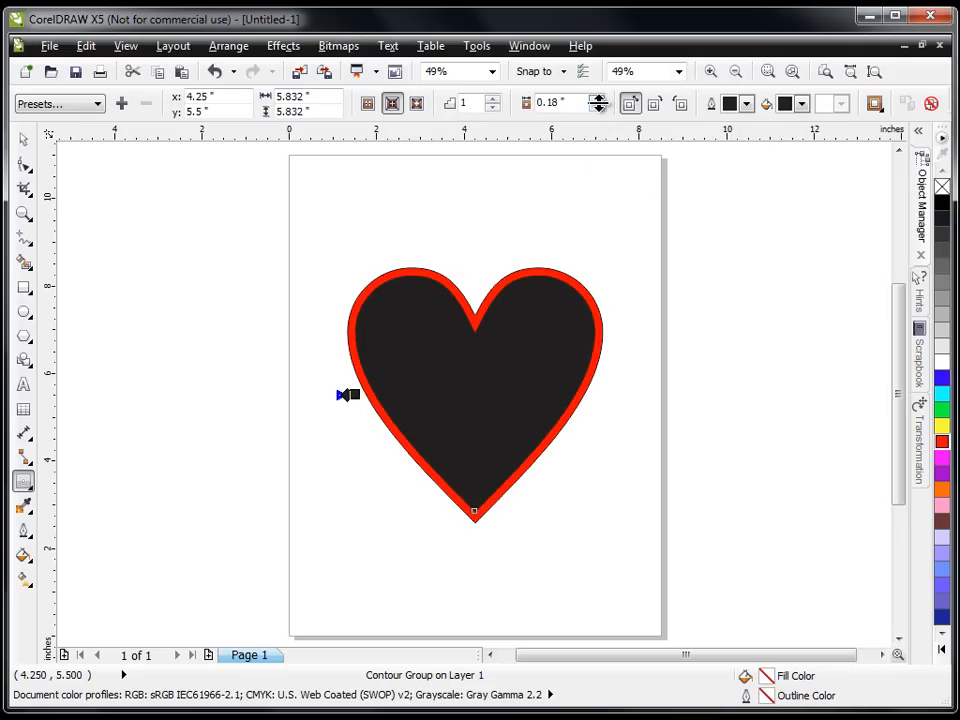
Increase the heart's contour offset to 0.25 inch.
left_click(596, 102)
left_click(596, 102)
left_click(596, 102)
left_click(596, 102)
left_click(596, 102)
left_click(596, 102)
left_click(596, 102)
left_click(596, 102)
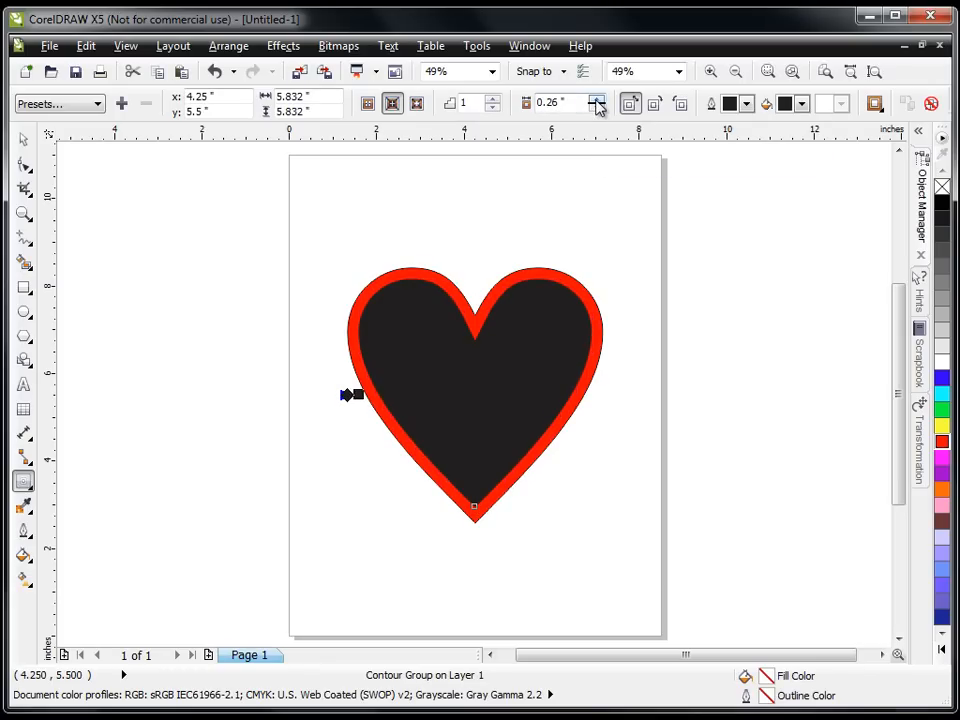
left_click(596, 107)
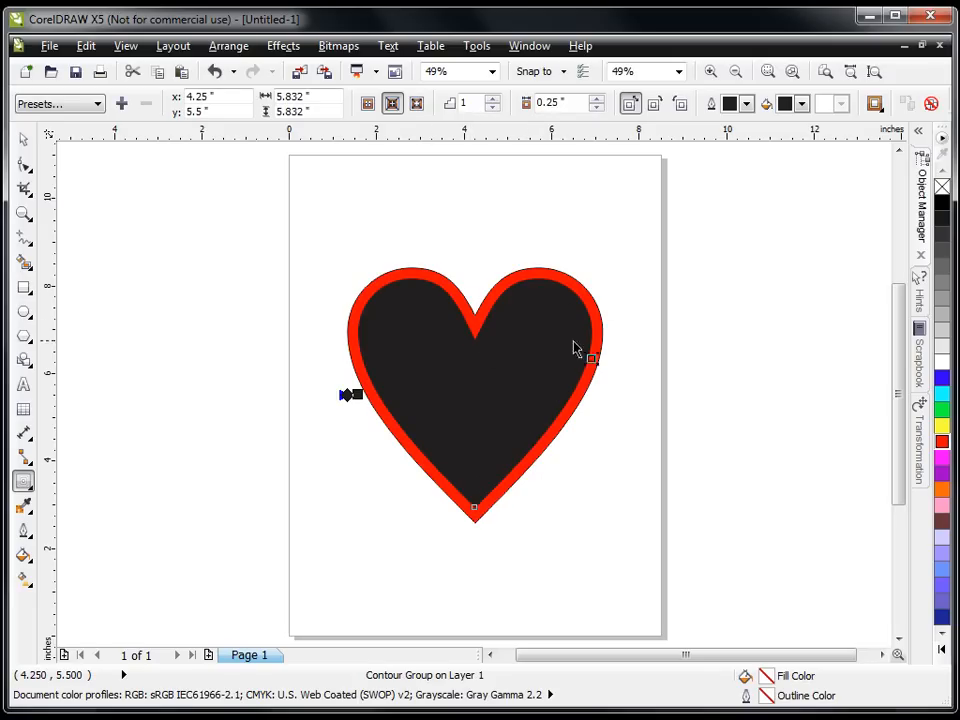
Break the heart's contour group apart into two separate hearts.
left_click(238, 47)
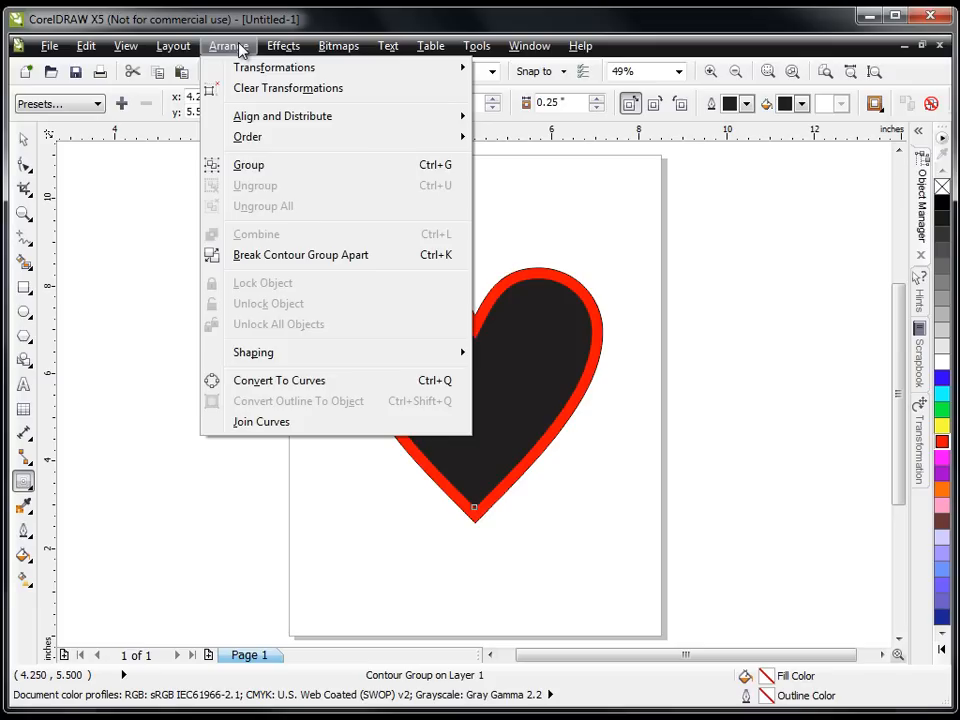
left_click(273, 256)
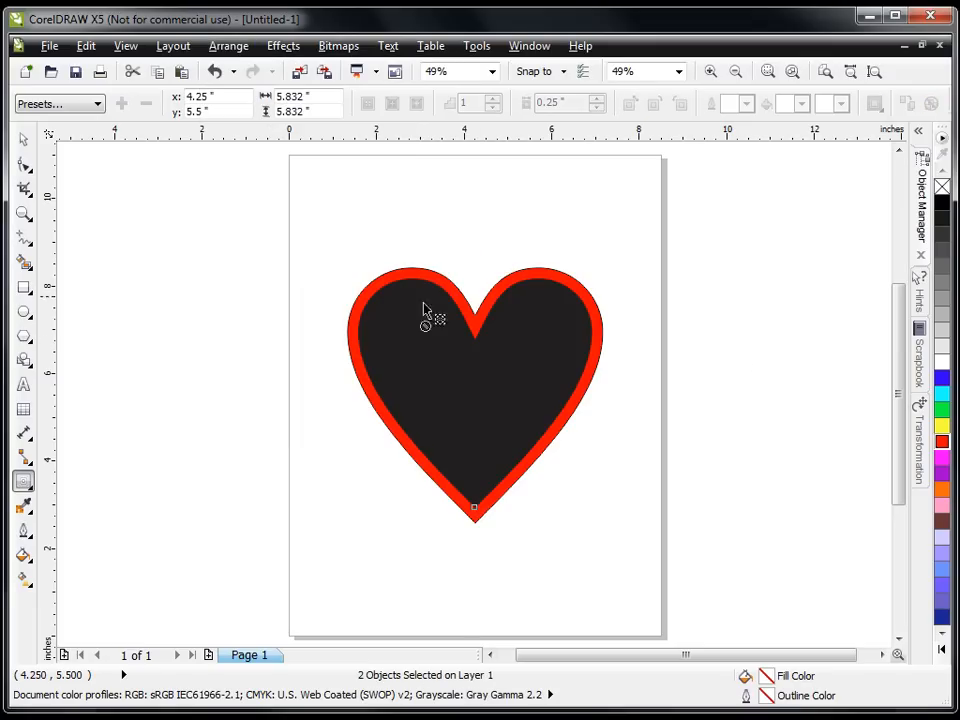
left_click(23, 139)
Try moving both hearts down the page and shifting the black one off the red one, and undo both moves.
left_click_drag(540, 396, 505, 422)
left_click(530, 172)
left_click_drag(527, 351, 600, 392)
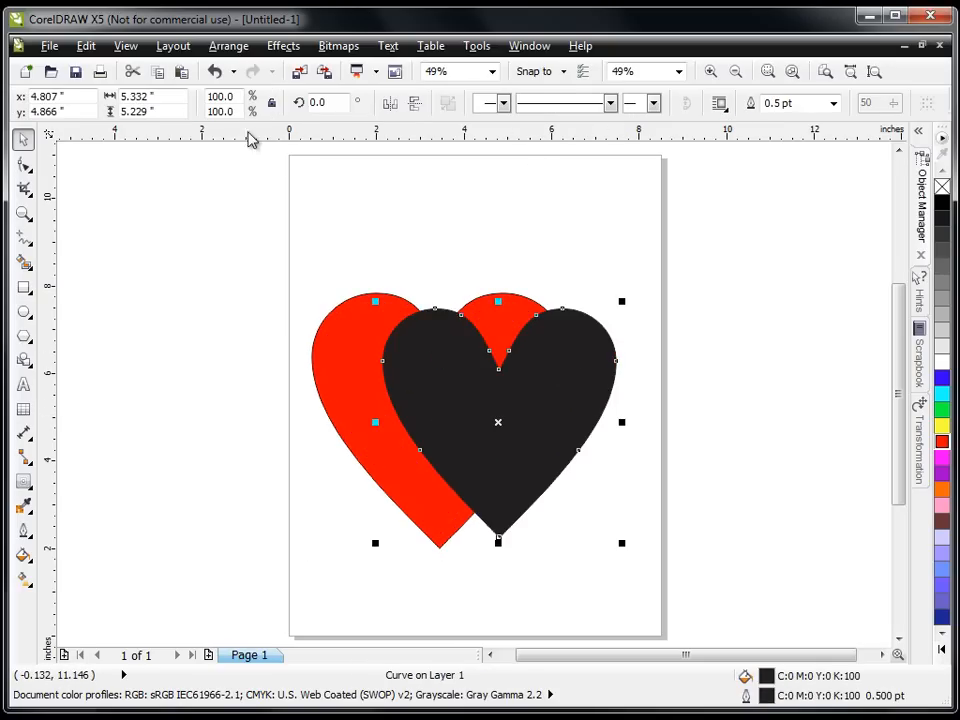
left_click(221, 74)
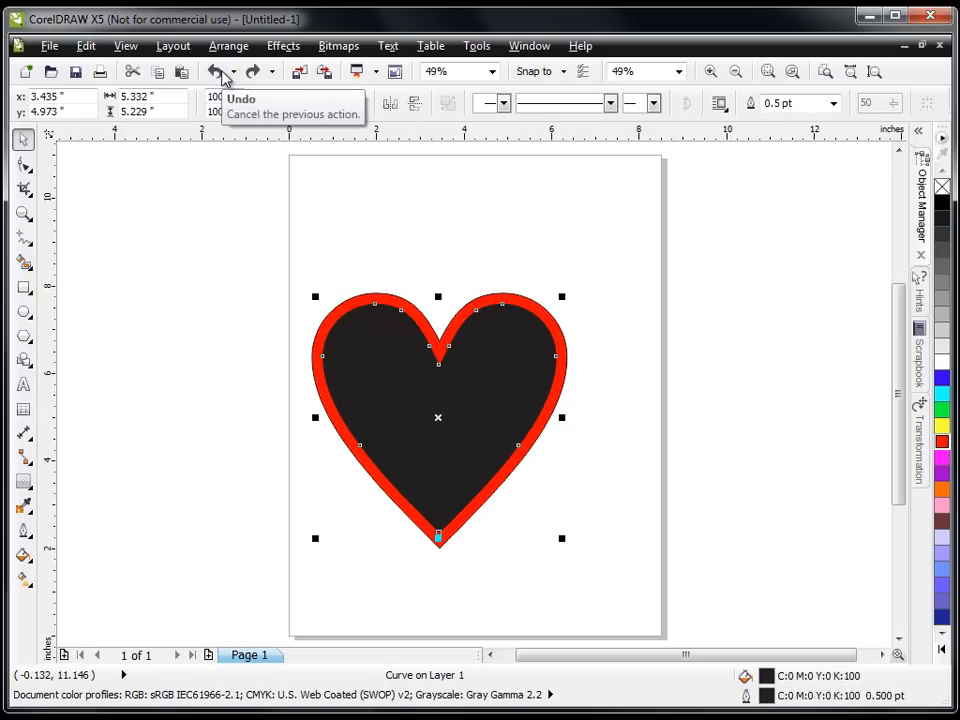
left_click(221, 74)
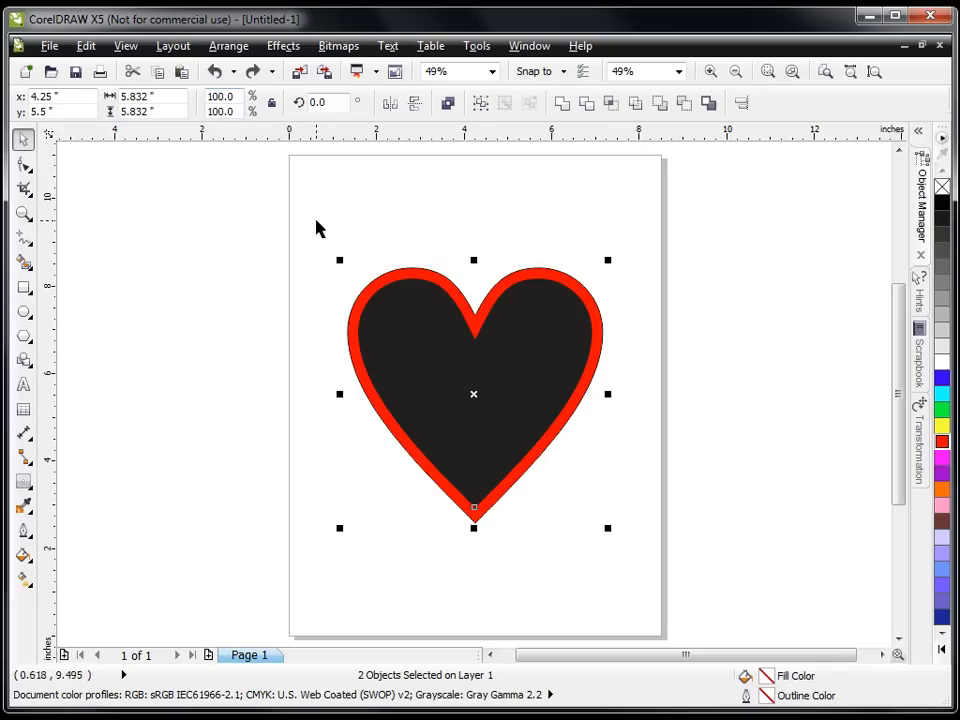
Cut the black heart out of the red heart with Back minus Front and deselect the resulting frame.
left_click_drag(317, 193, 772, 576)
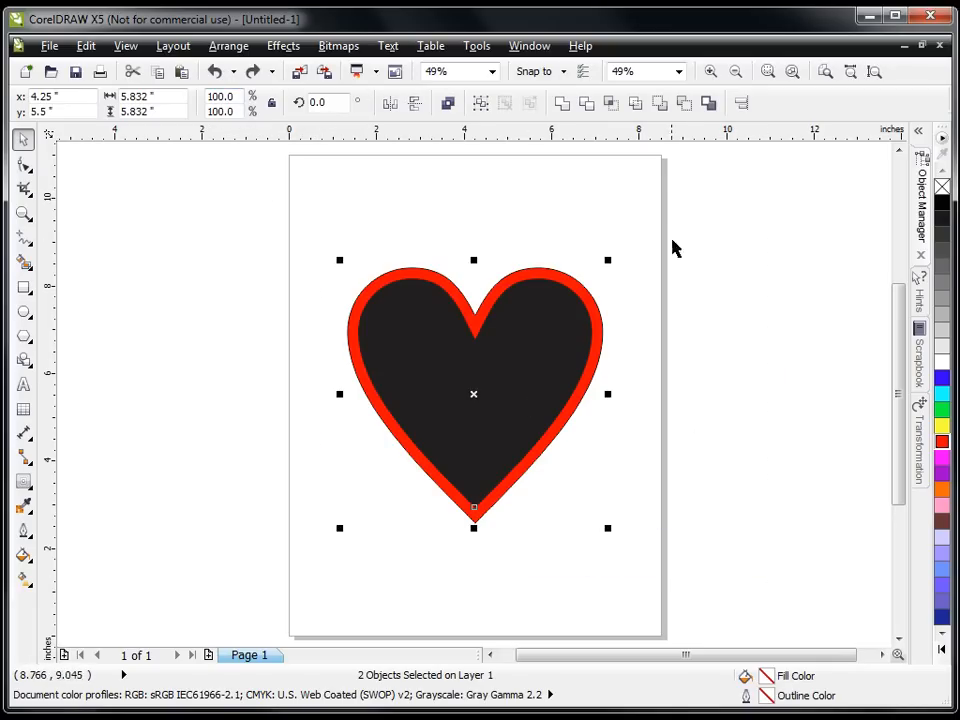
left_click(687, 110)
left_click(660, 372)
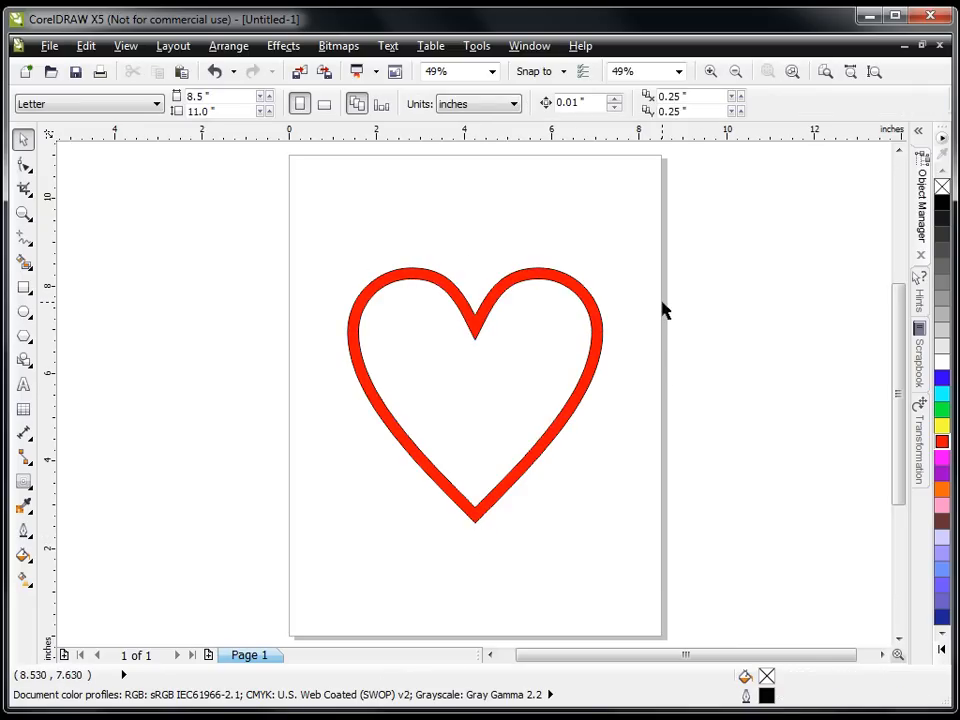
Delete the red heart frame and draw a wide ellipse about 5.9 by 2.5 inches near the middle of the page.
left_click(577, 287)
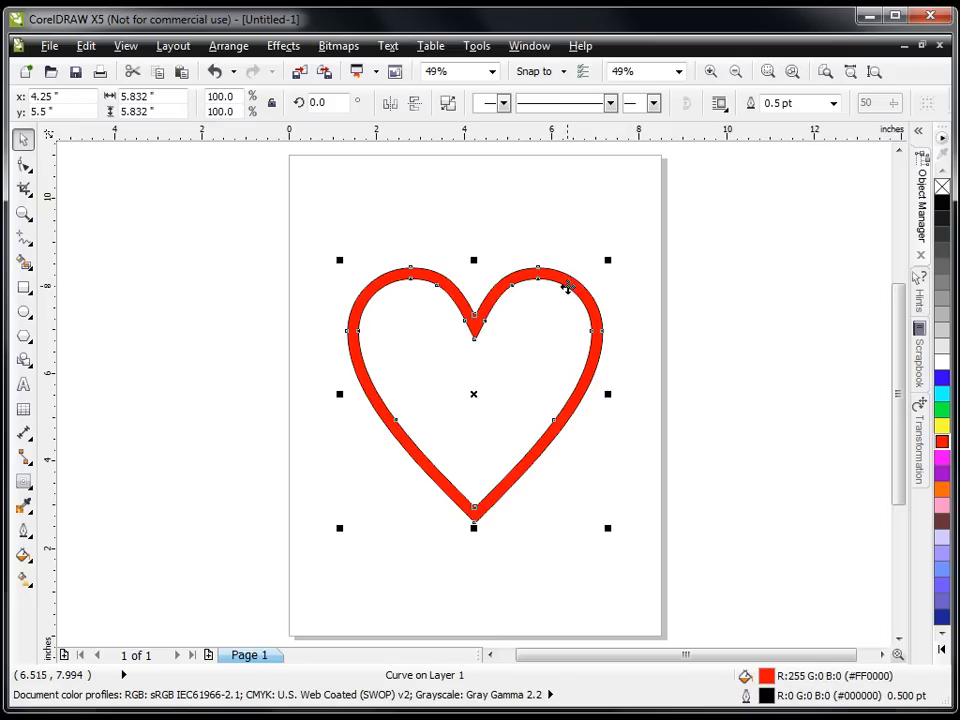
key("Delete")
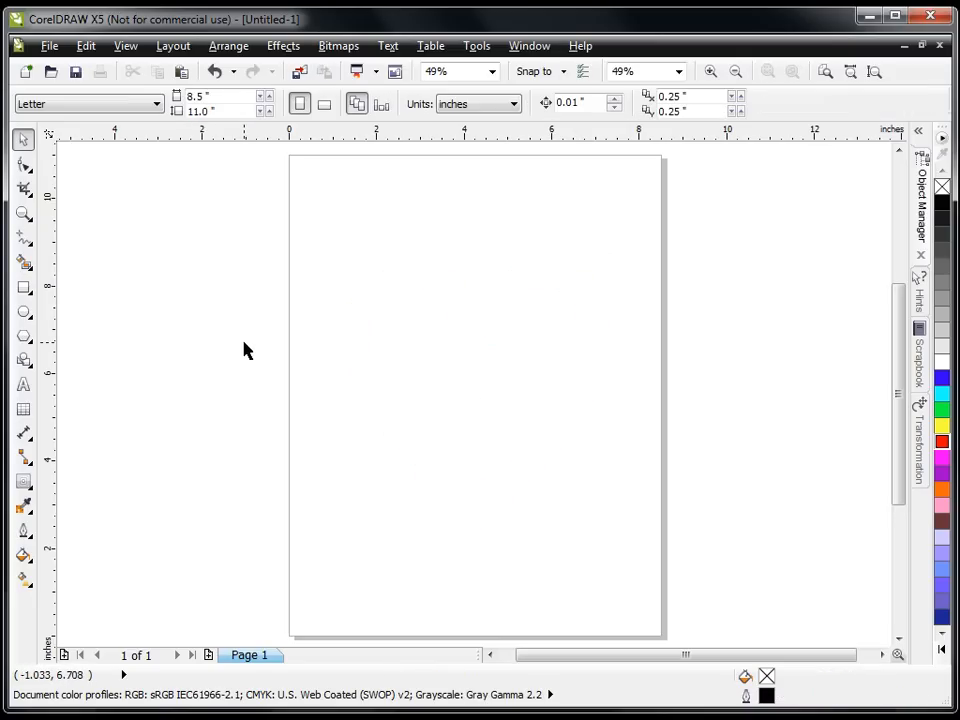
left_click(22, 315)
left_click_drag(349, 351, 614, 466)
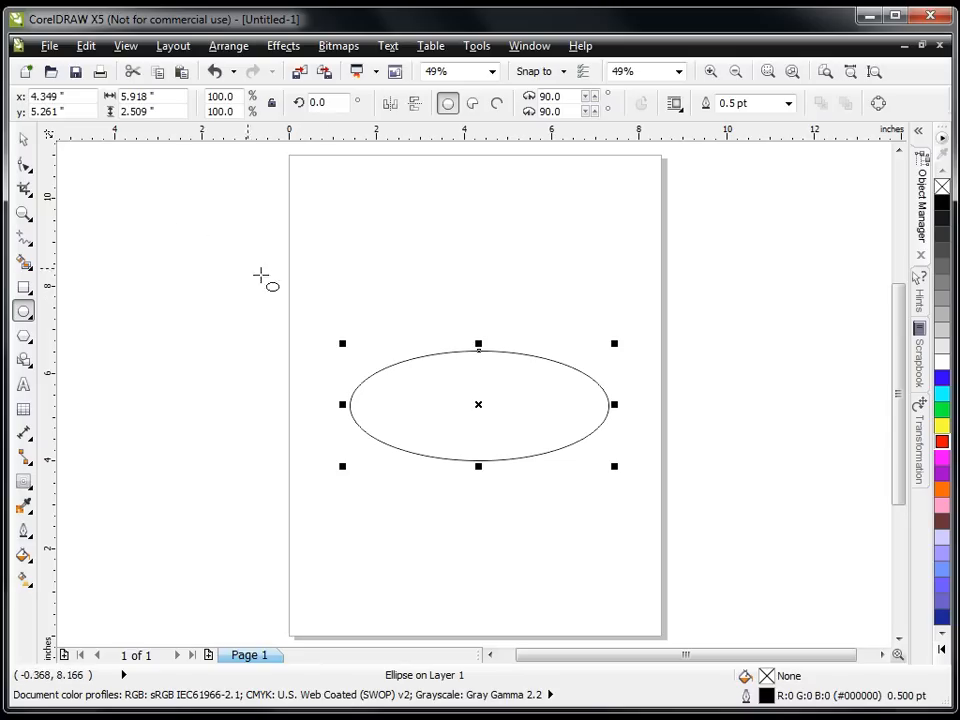
left_click(24, 139)
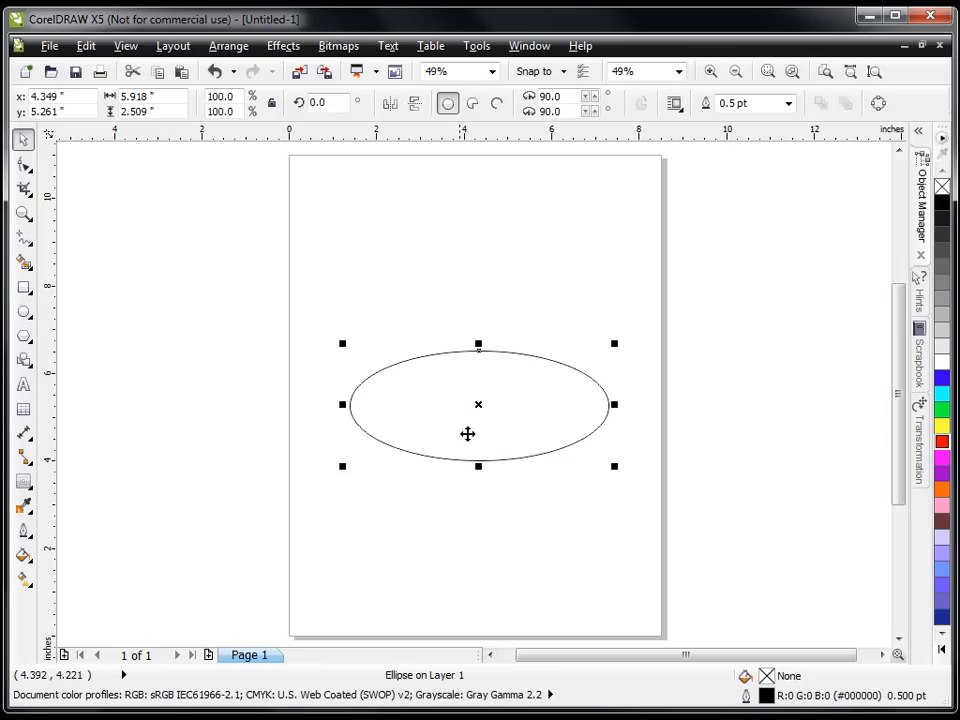
Apply a one-step inside contour to the ellipse with a 0.25-inch offset.
left_click(122, 225)
left_click_drag(336, 302, 646, 523)
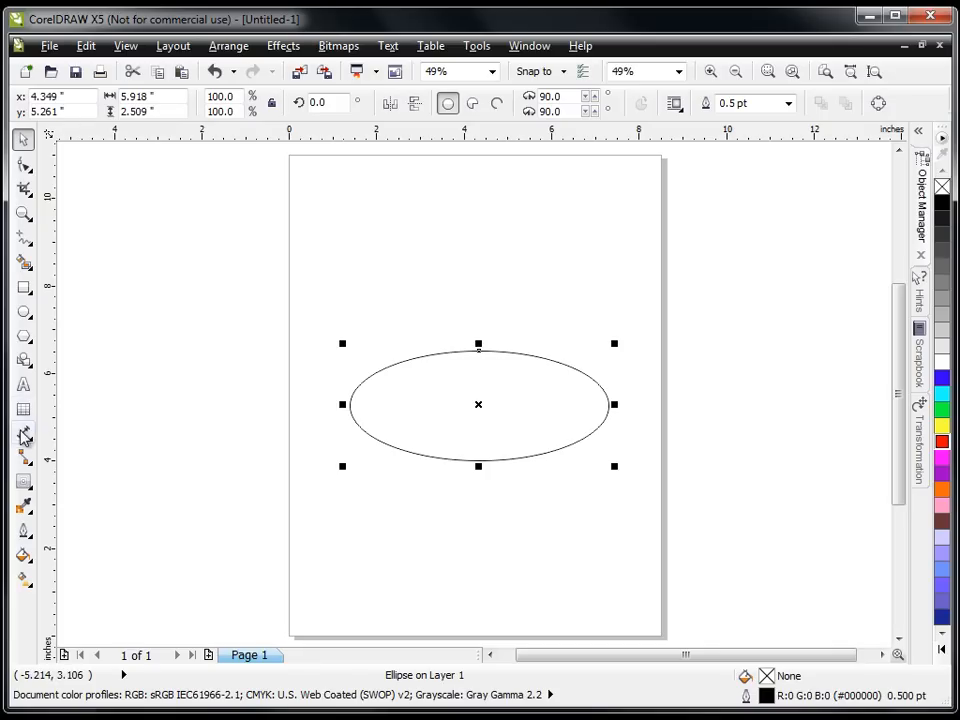
left_click(27, 490)
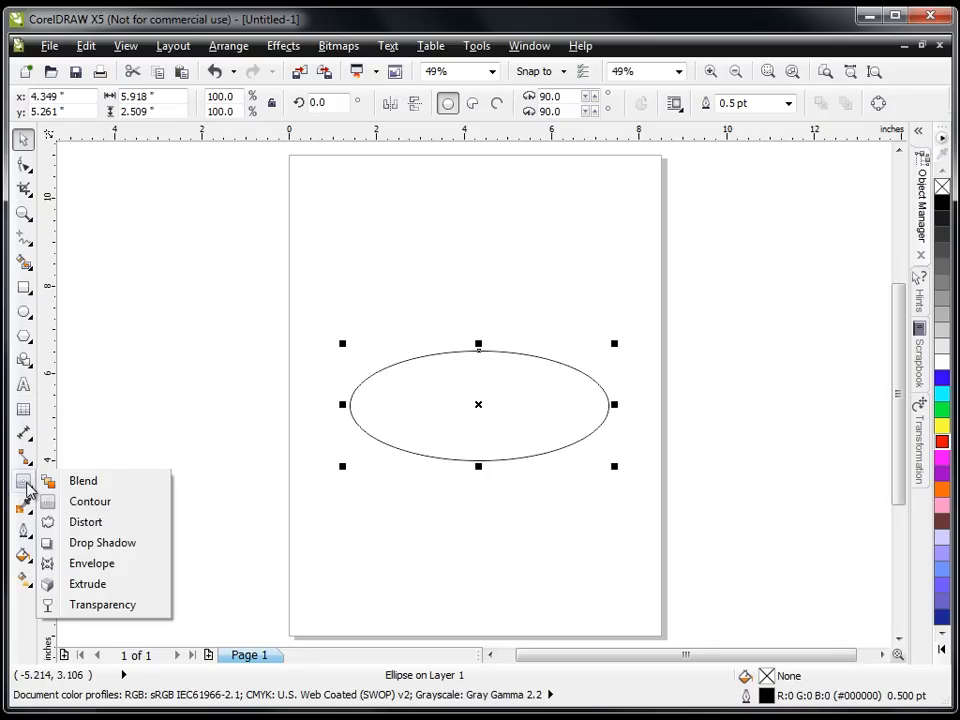
left_click(90, 501)
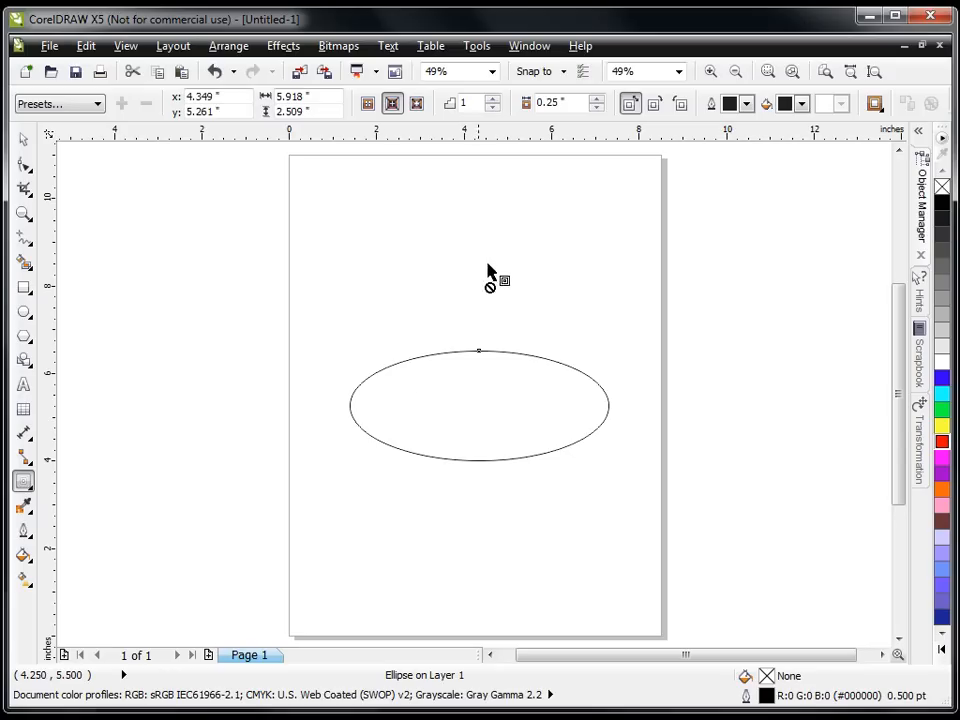
left_click(598, 108)
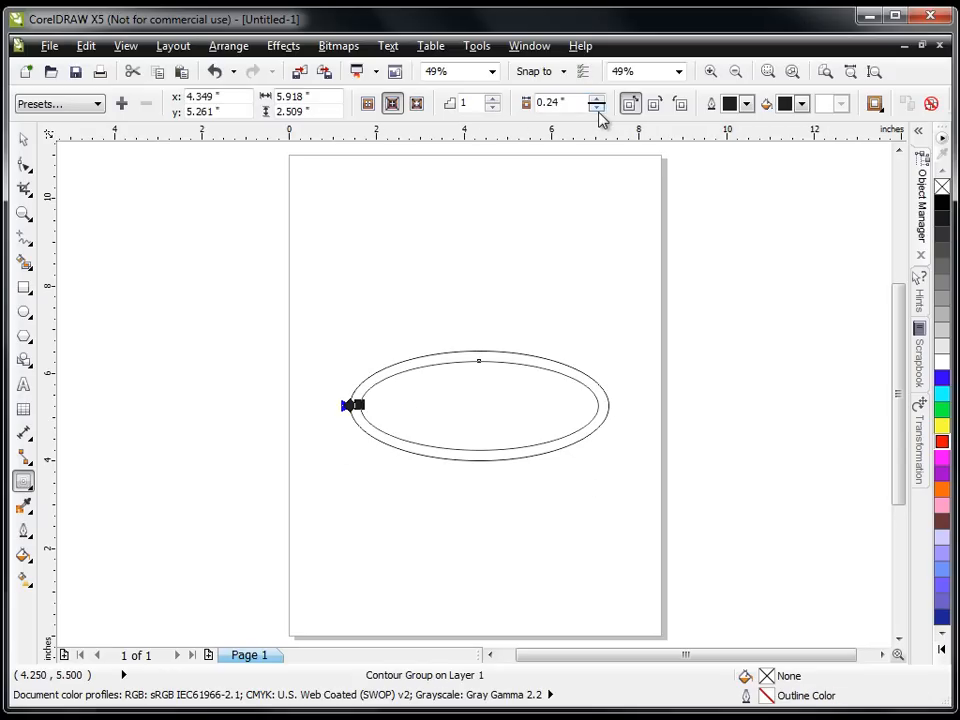
left_click(597, 100)
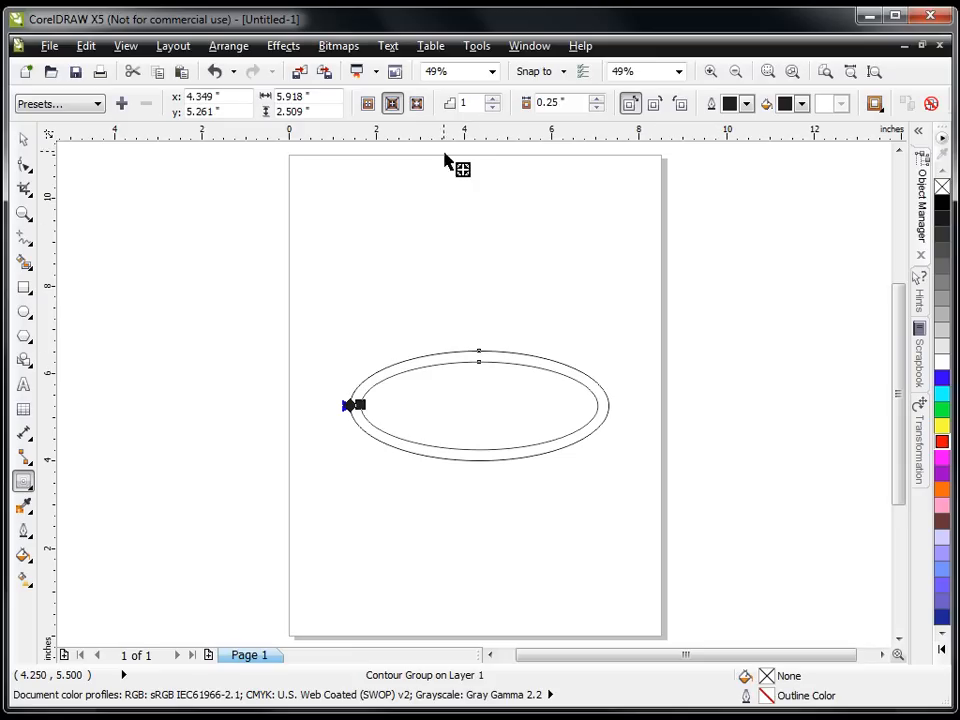
Try the ellipse's contour on the outside and return it to an inside contour.
left_click(418, 106)
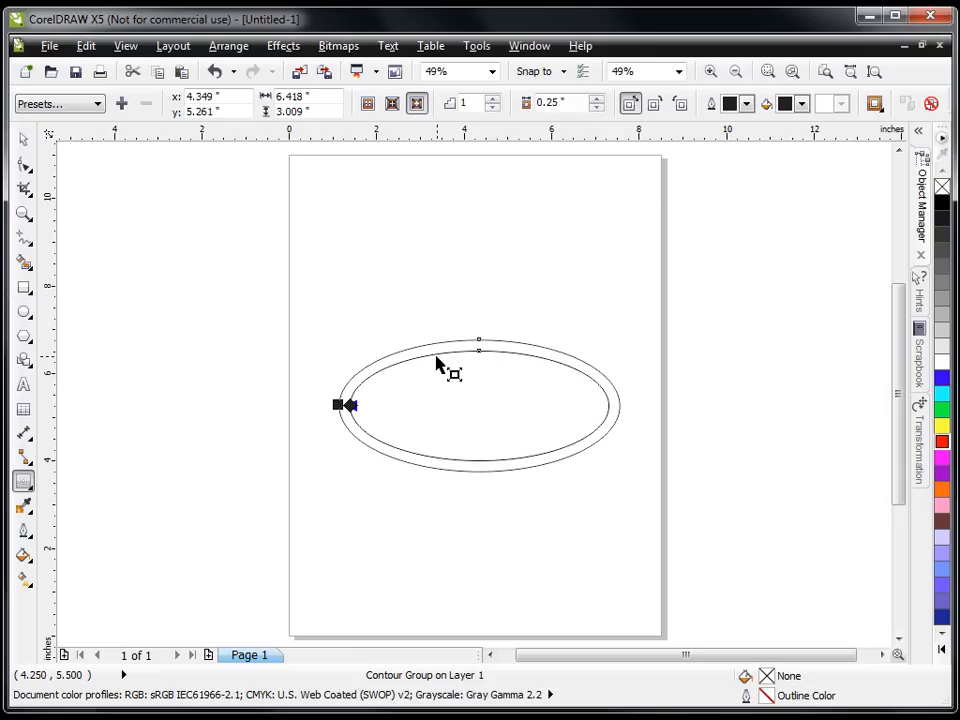
left_click(393, 112)
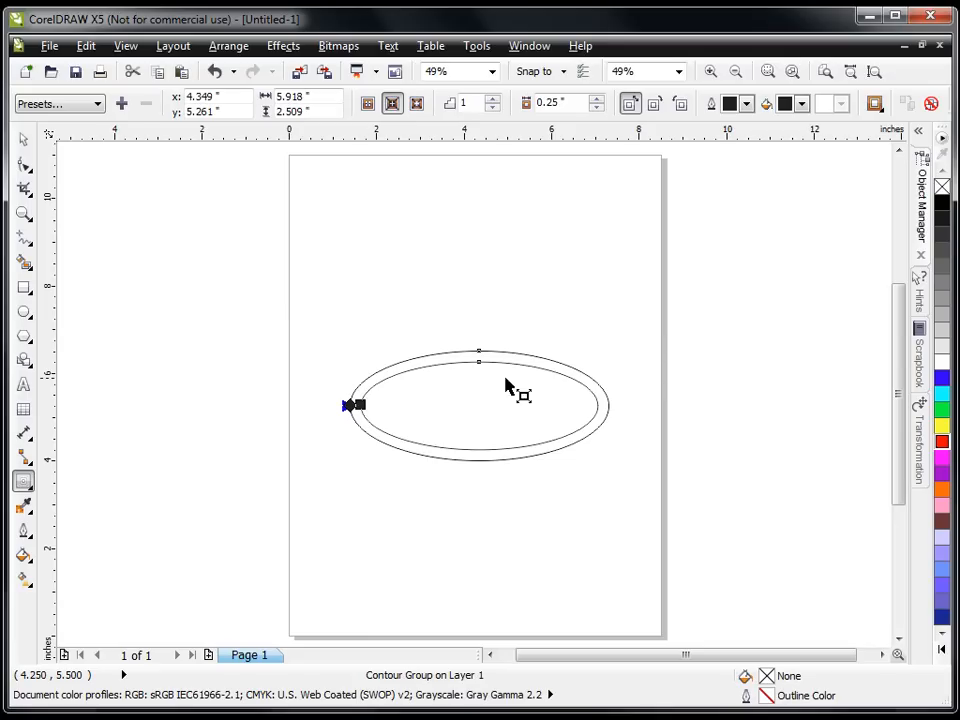
Break the ellipse's contour group apart into two separate ellipses.
left_click(229, 50)
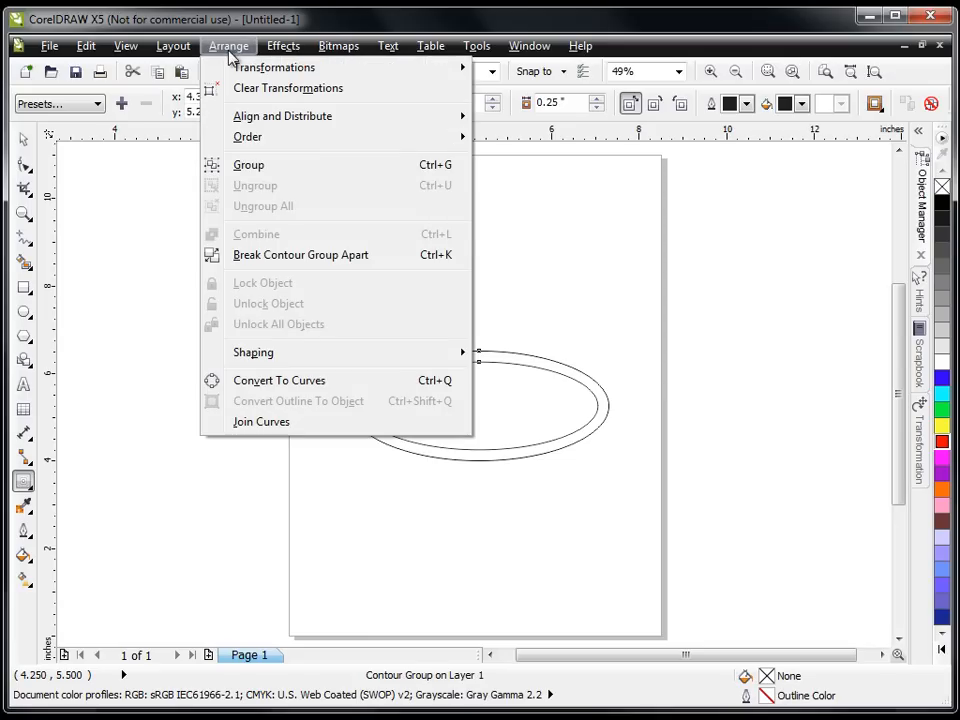
left_click(267, 256)
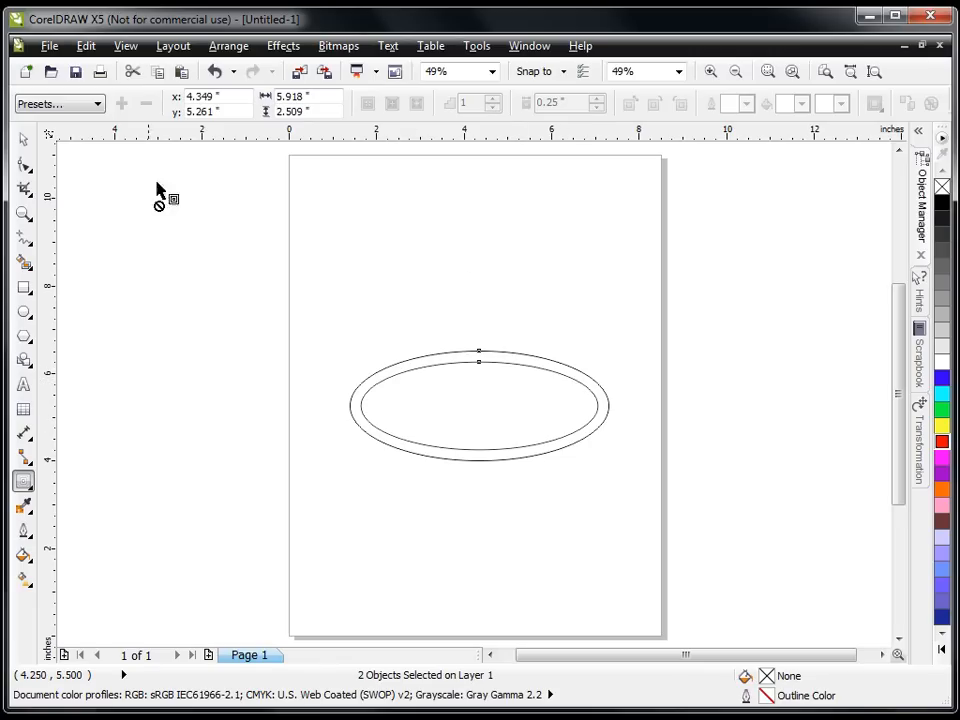
left_click(23, 138)
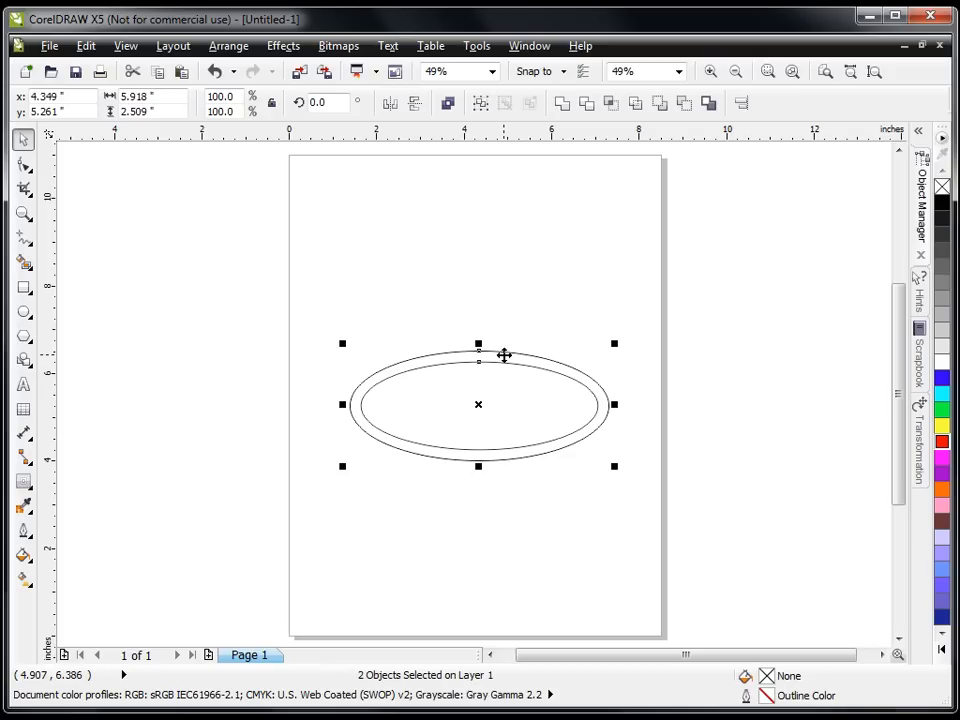
Cut the inner ellipse out of the outer one with Back minus Front and fill the ring light gray (#E6E6E6).
left_click(343, 300)
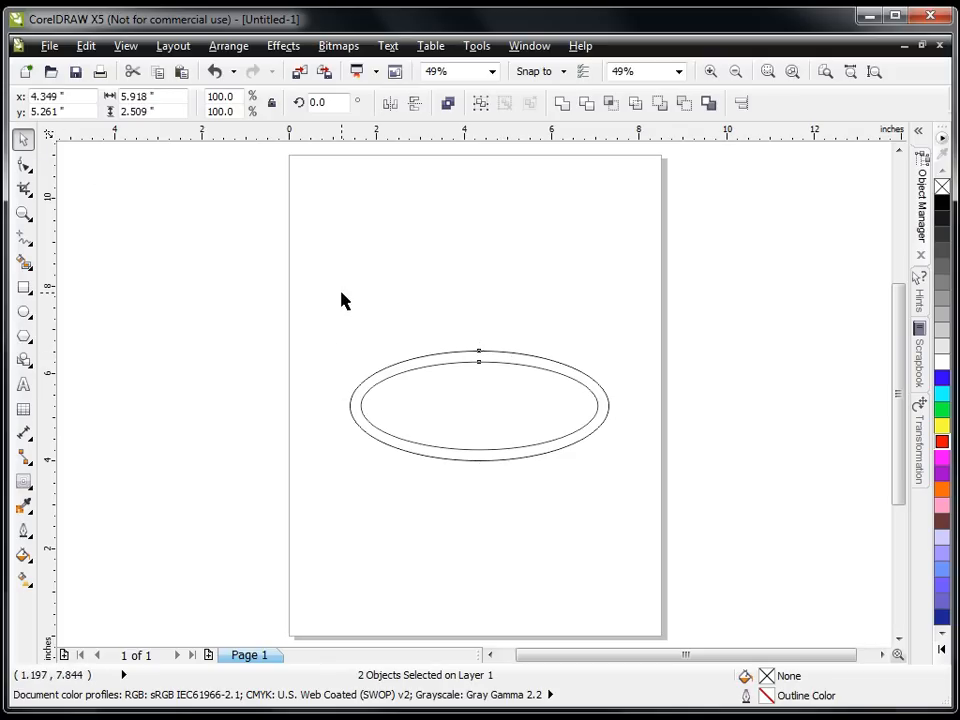
left_click_drag(256, 279, 714, 536)
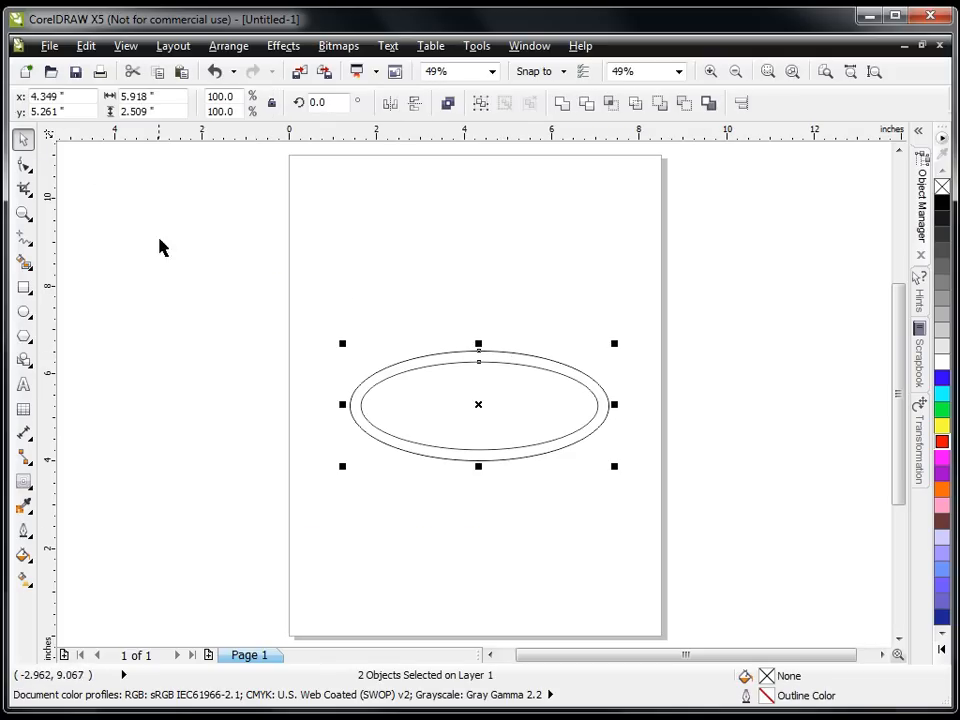
left_click_drag(274, 270, 707, 530)
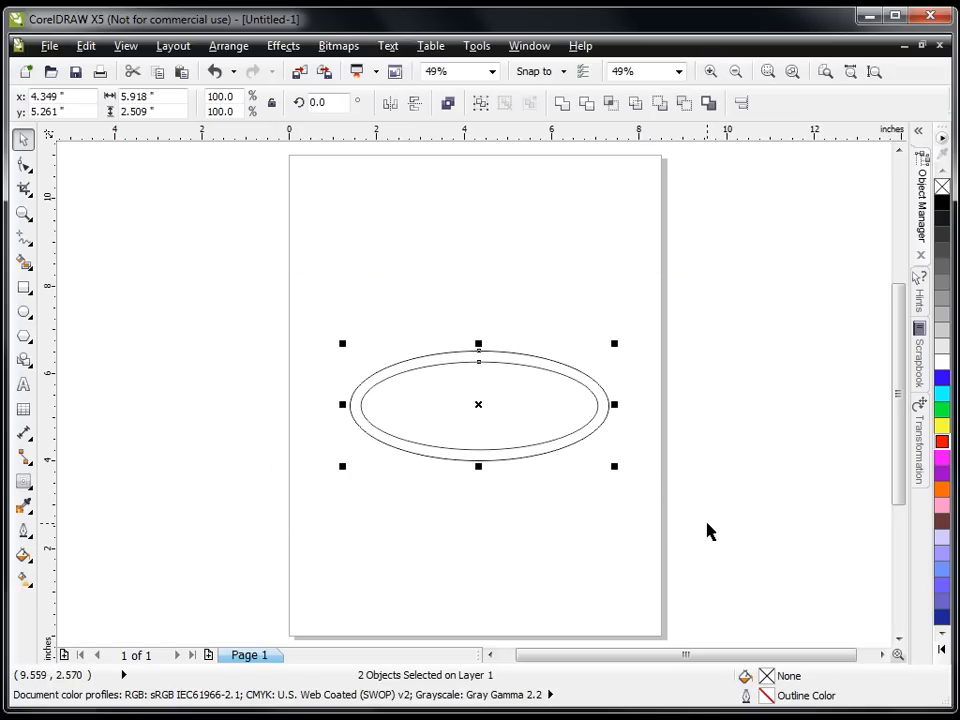
left_click(686, 106)
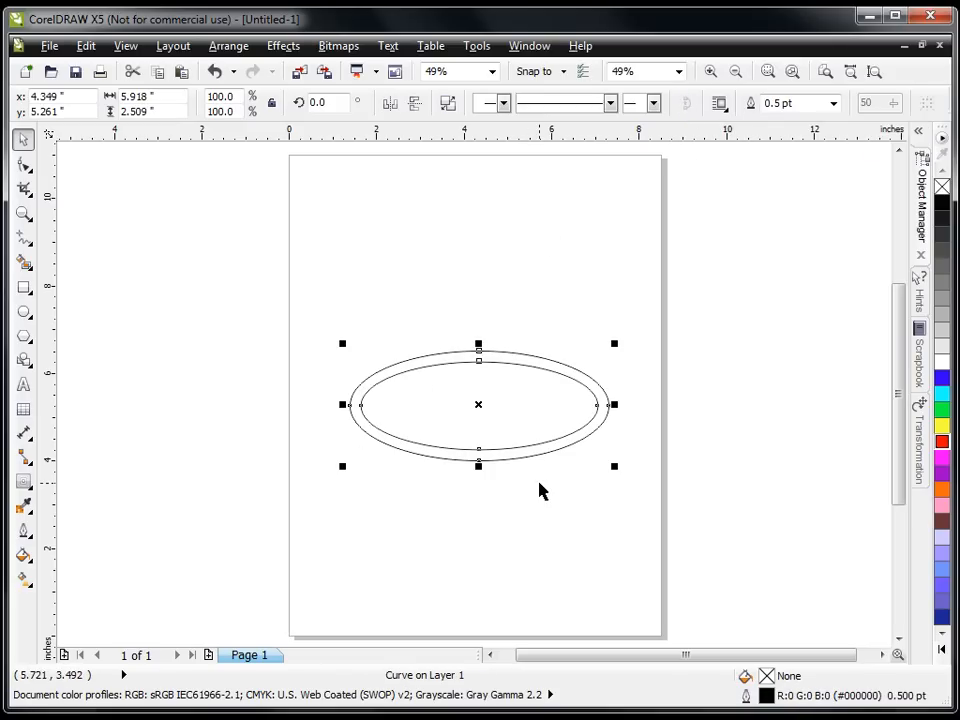
left_click(942, 348)
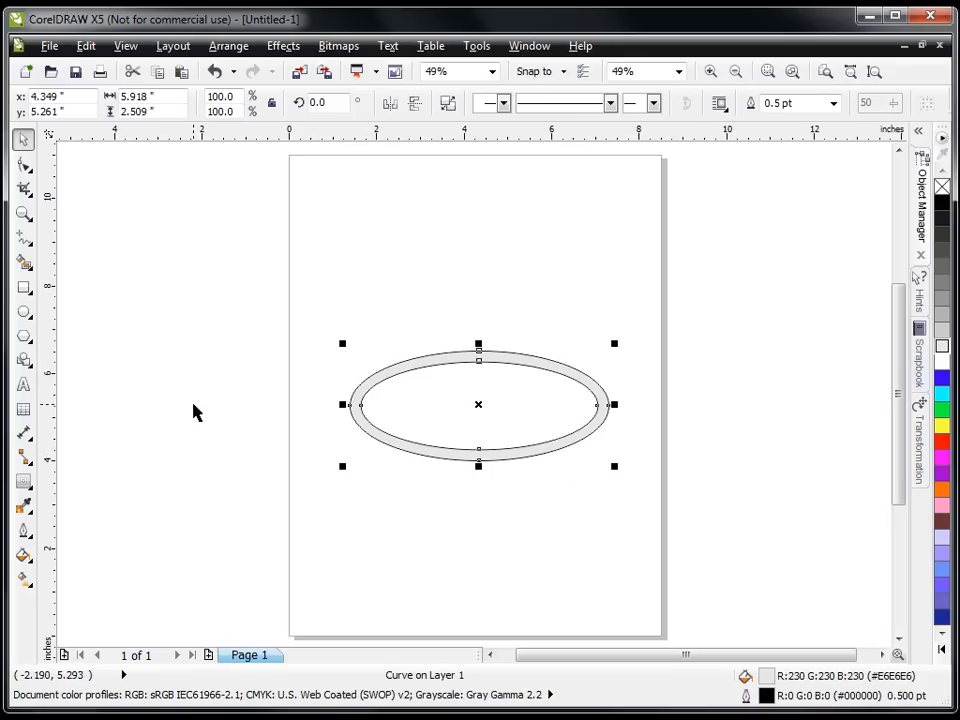
Add the artistic text "FRIENDS" in Arial Black at 72 pt above the ellipse ring.
left_click(24, 386)
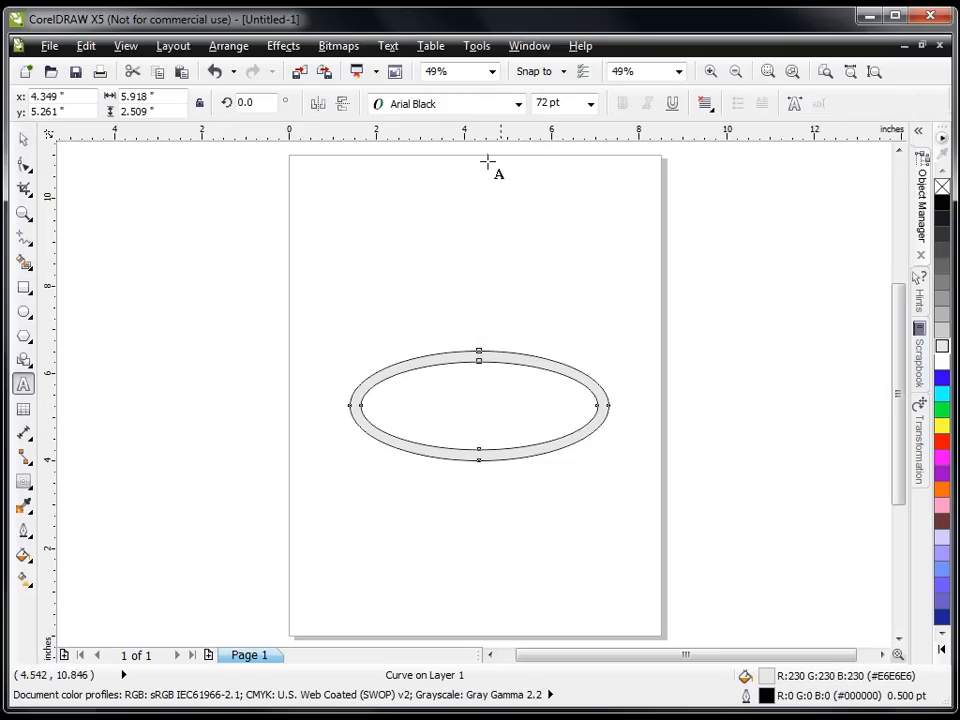
left_click(519, 104)
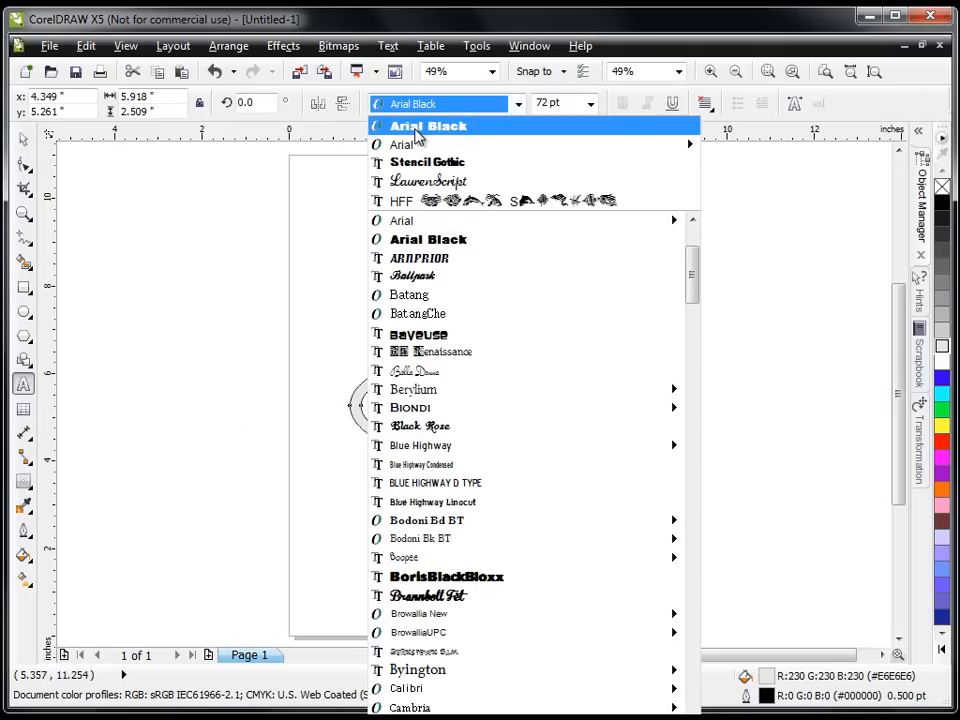
left_click(417, 136)
left_click(462, 447)
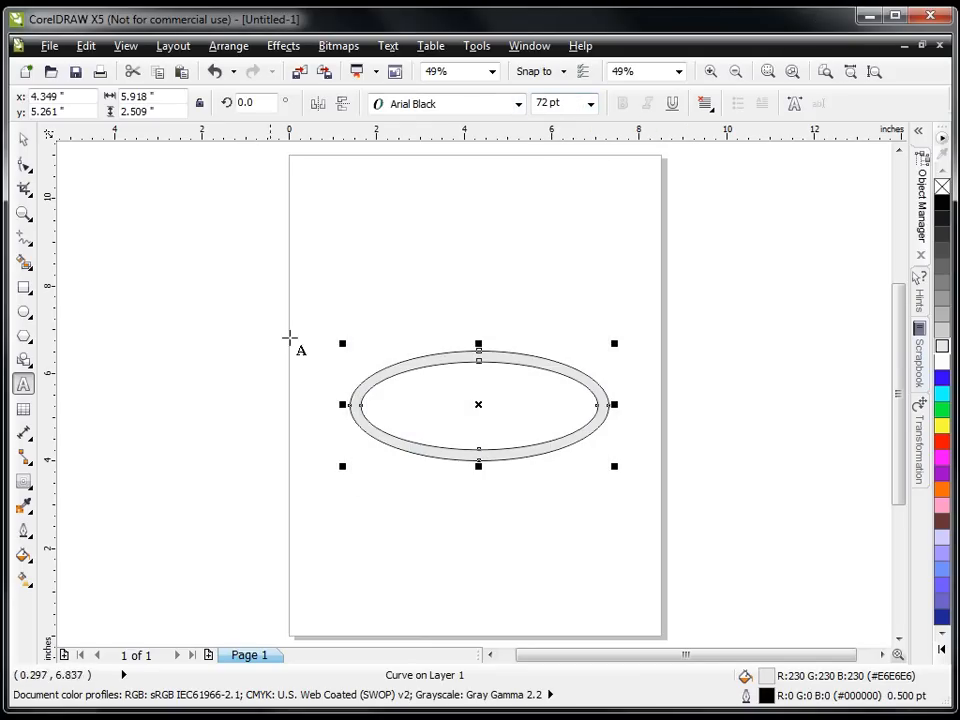
left_click(340, 250)
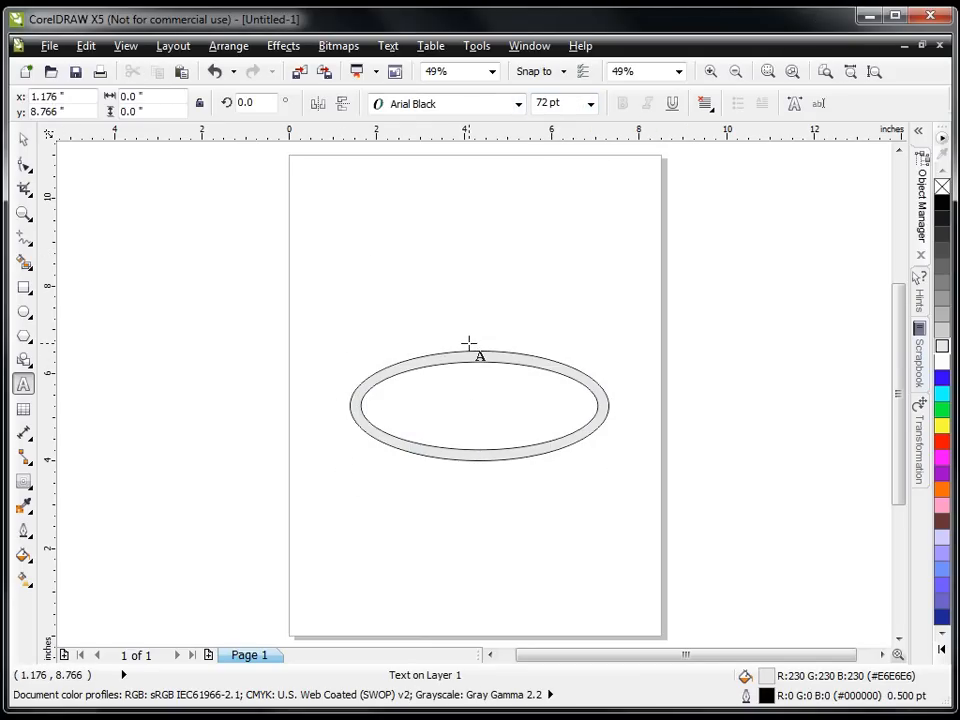
type("FRIENDS")
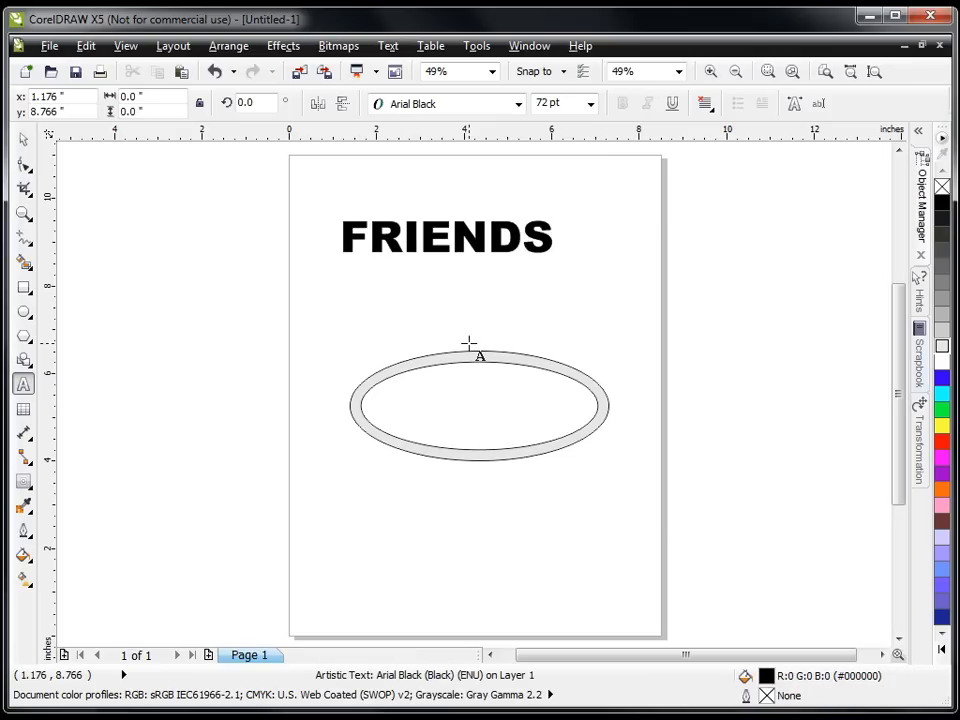
left_click(24, 142)
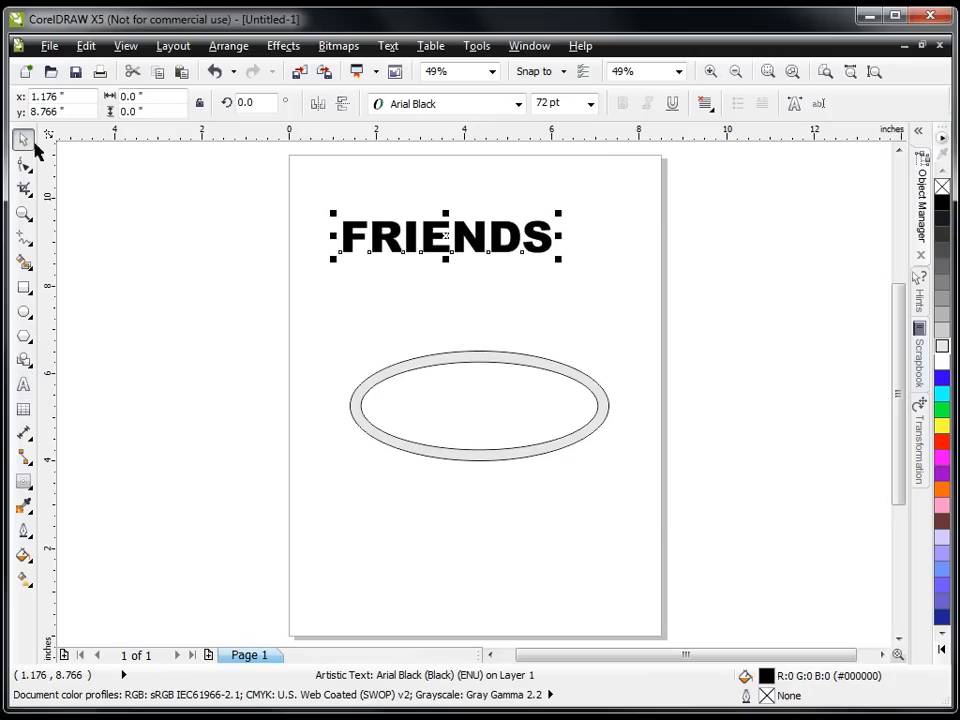
Center the FRIENDS text and the ellipse ring on the page so the text sits inside the ring.
left_click_drag(428, 238, 457, 257)
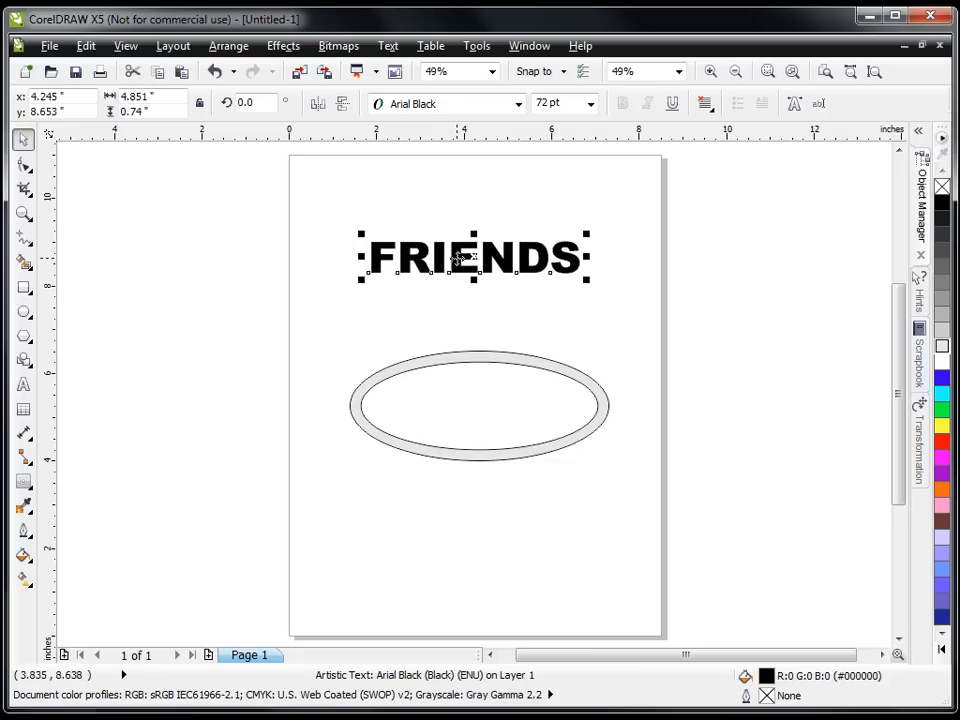
key("p")
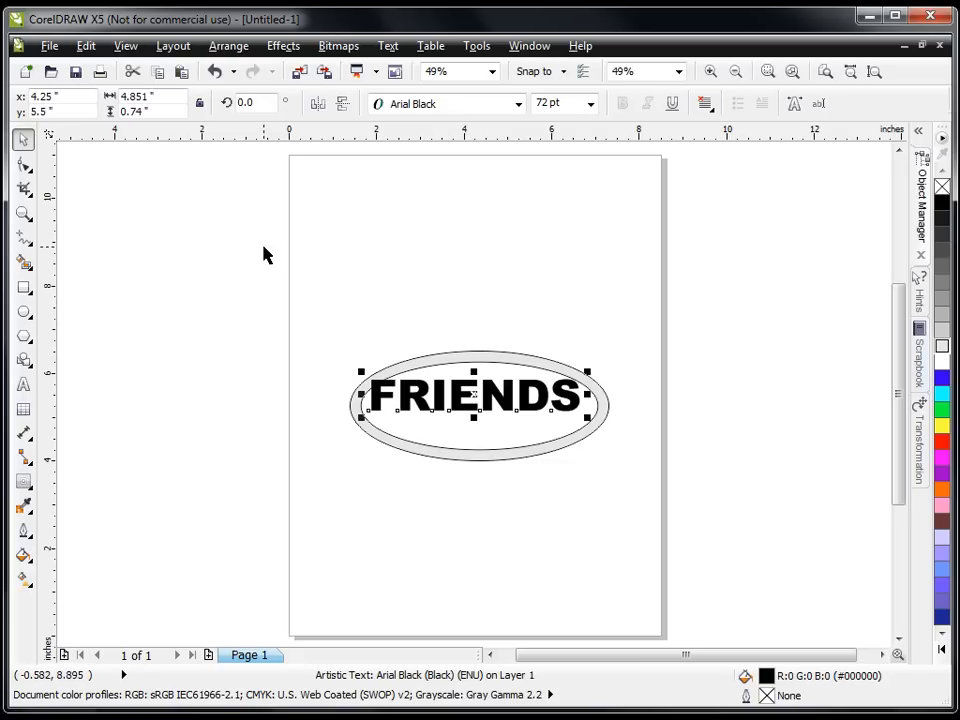
left_click(514, 265)
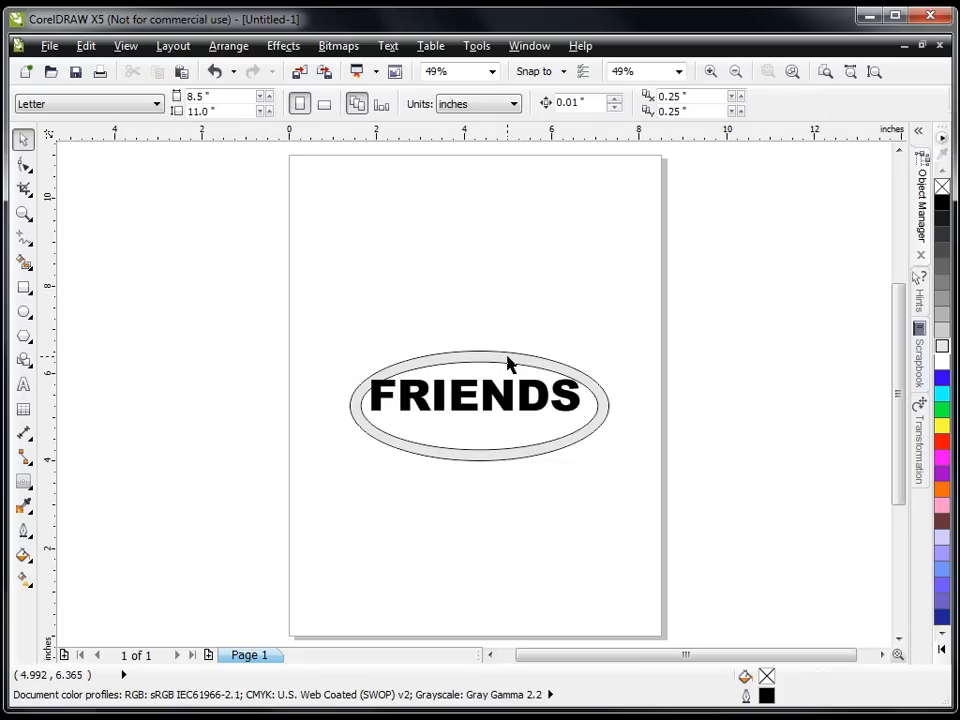
left_click(508, 365)
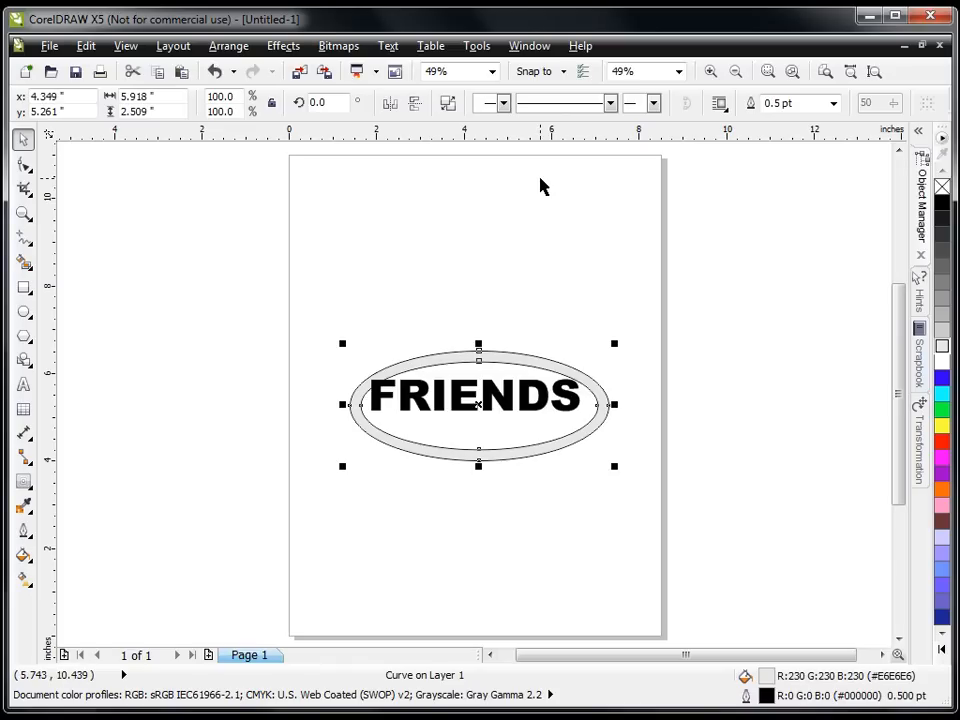
key("p")
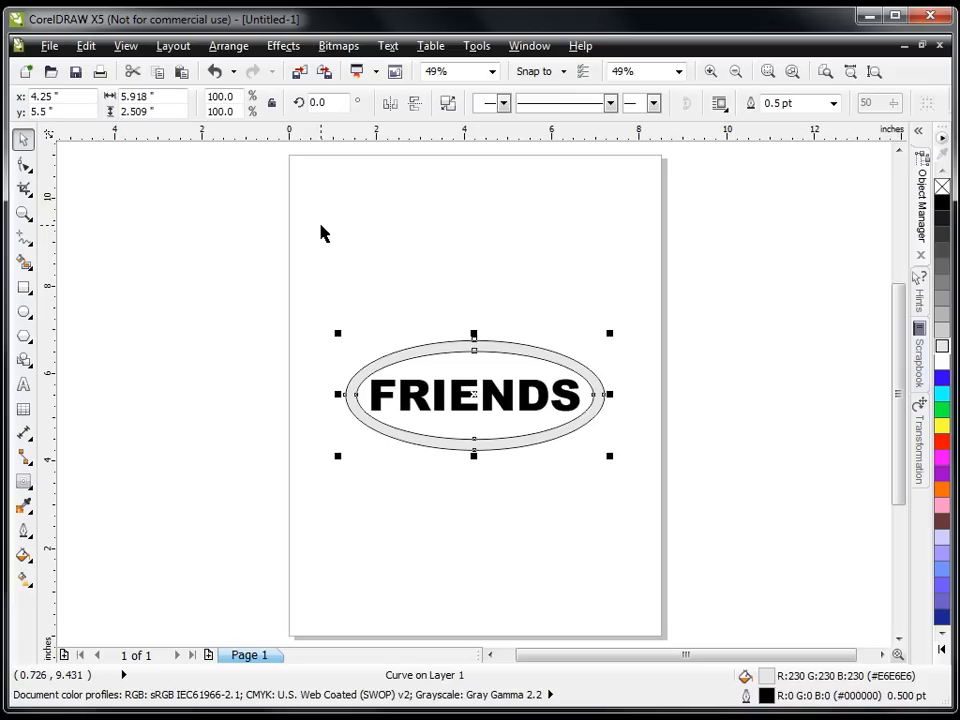
left_click(180, 308)
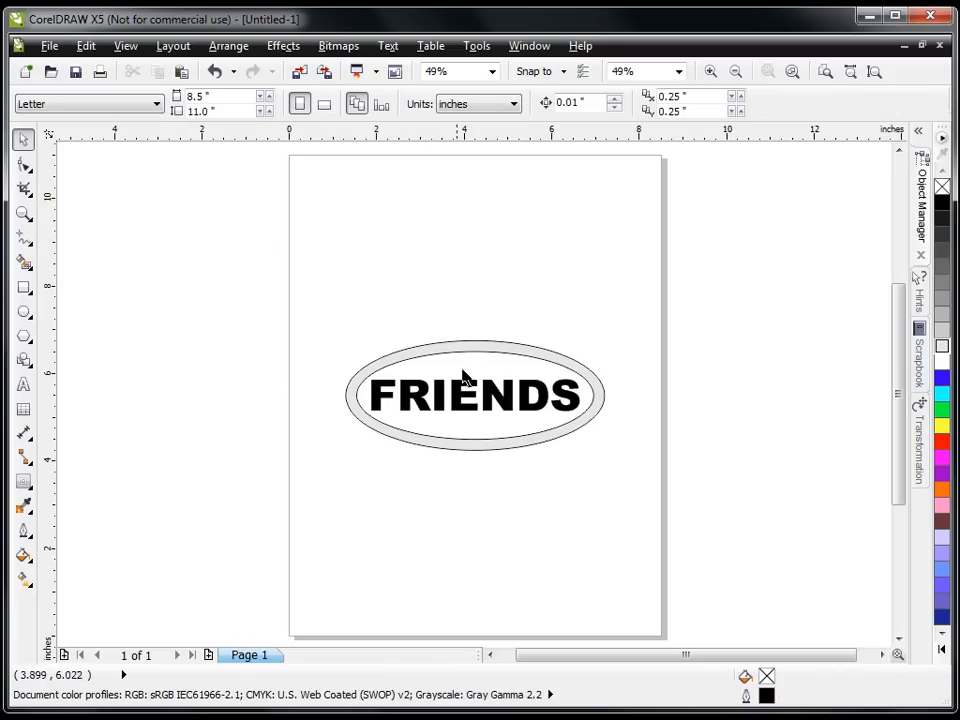
Apply an envelope to the FRIENDS text and stretch its top and bottom midpoints to the ring's inner edge.
left_click(424, 408)
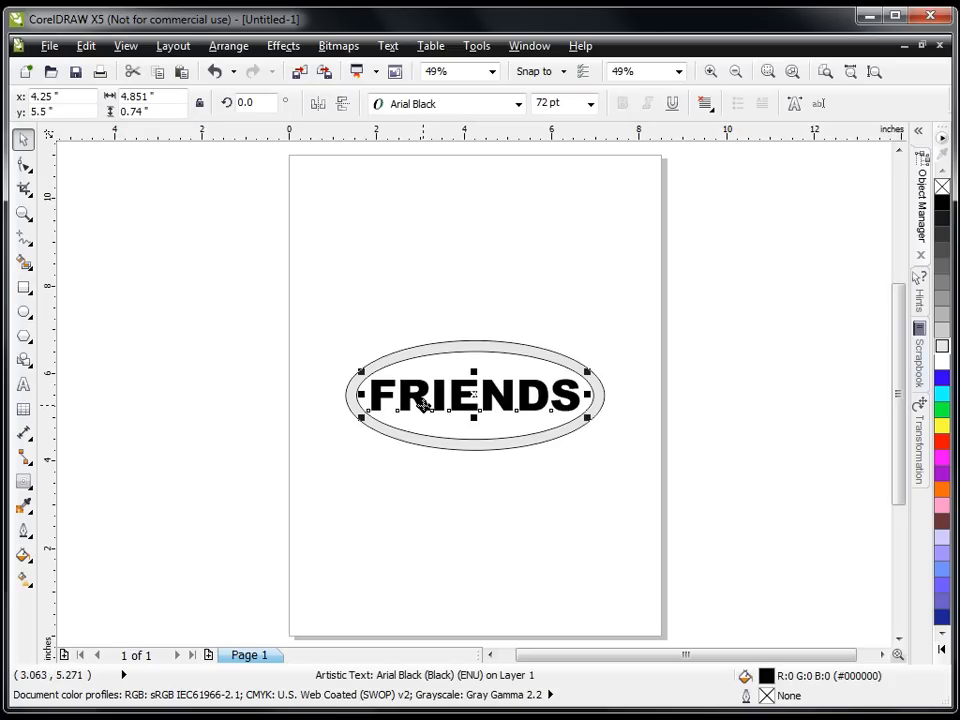
left_click(26, 487)
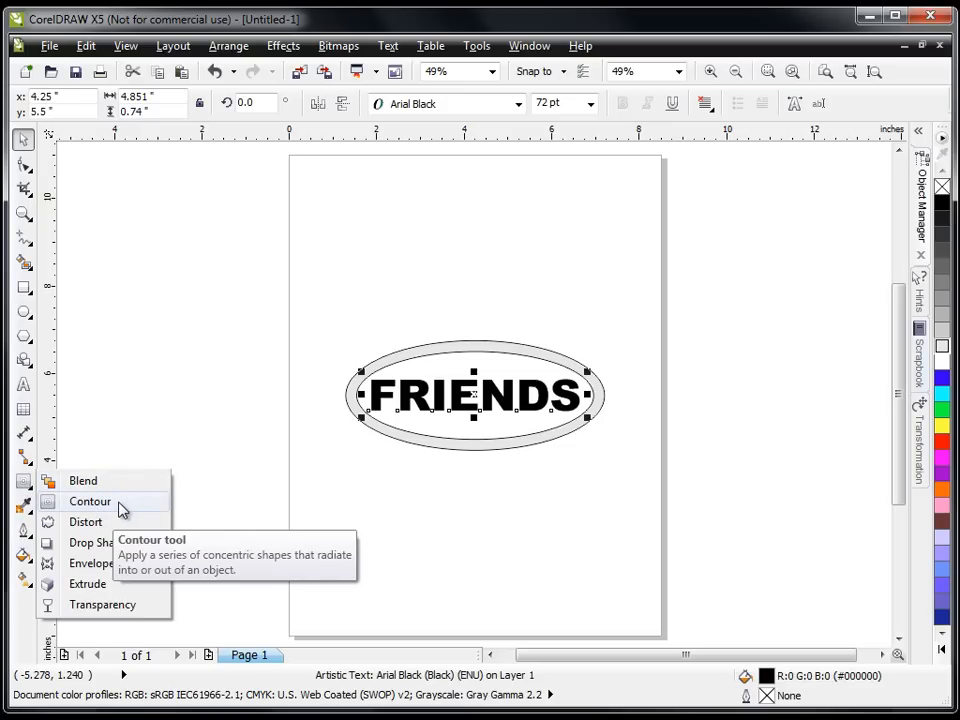
left_click(91, 564)
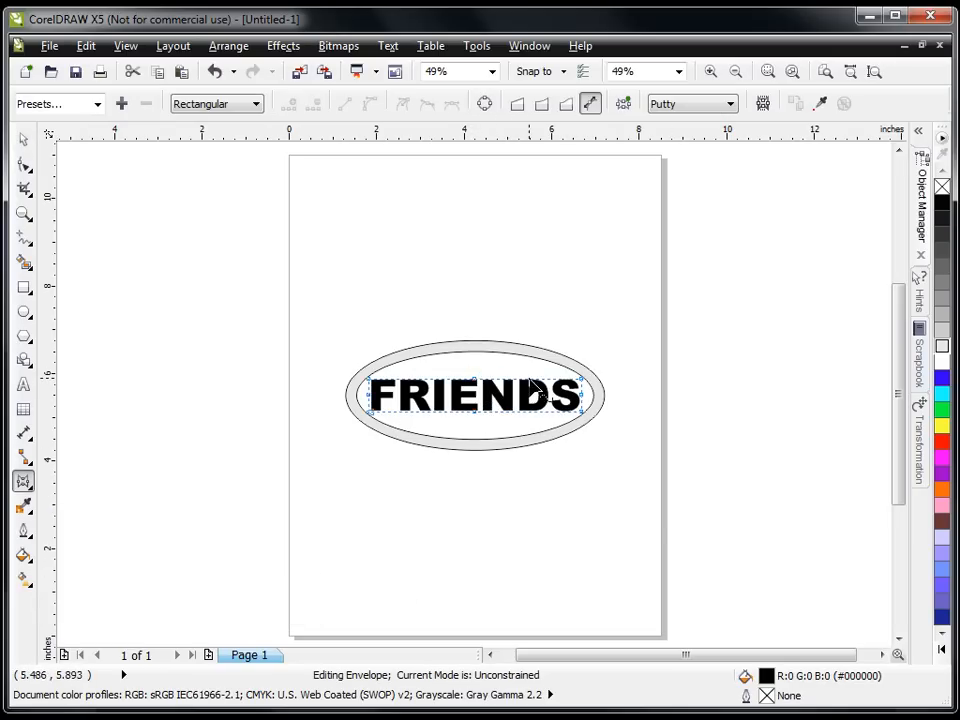
left_click(476, 384)
left_click_drag(475, 386, 477, 353)
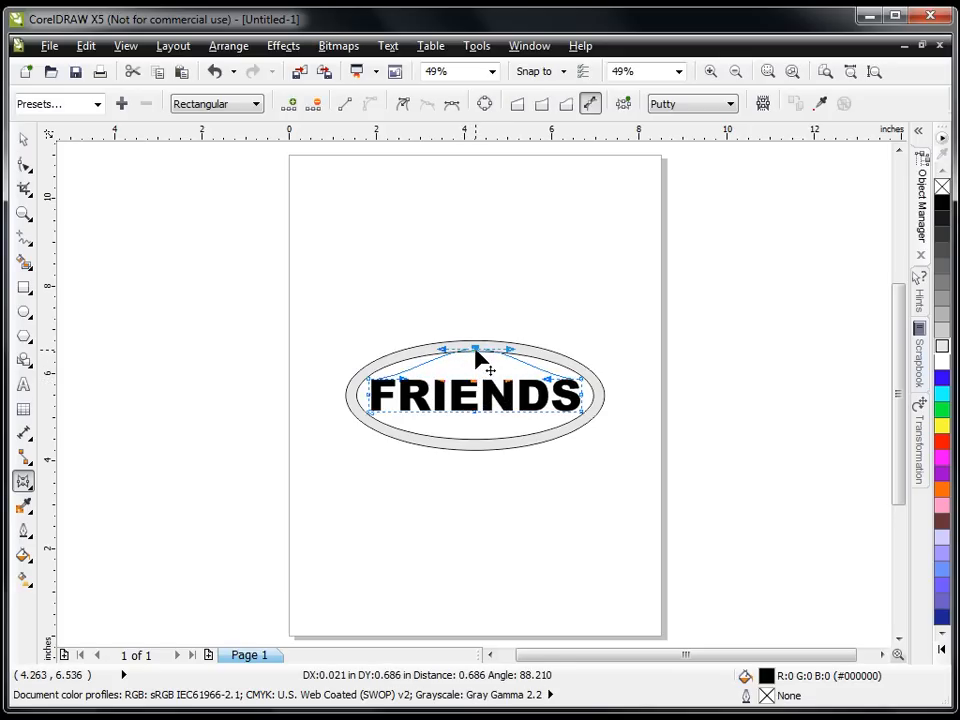
left_click_drag(476, 352, 476, 350)
left_click_drag(476, 413, 476, 448)
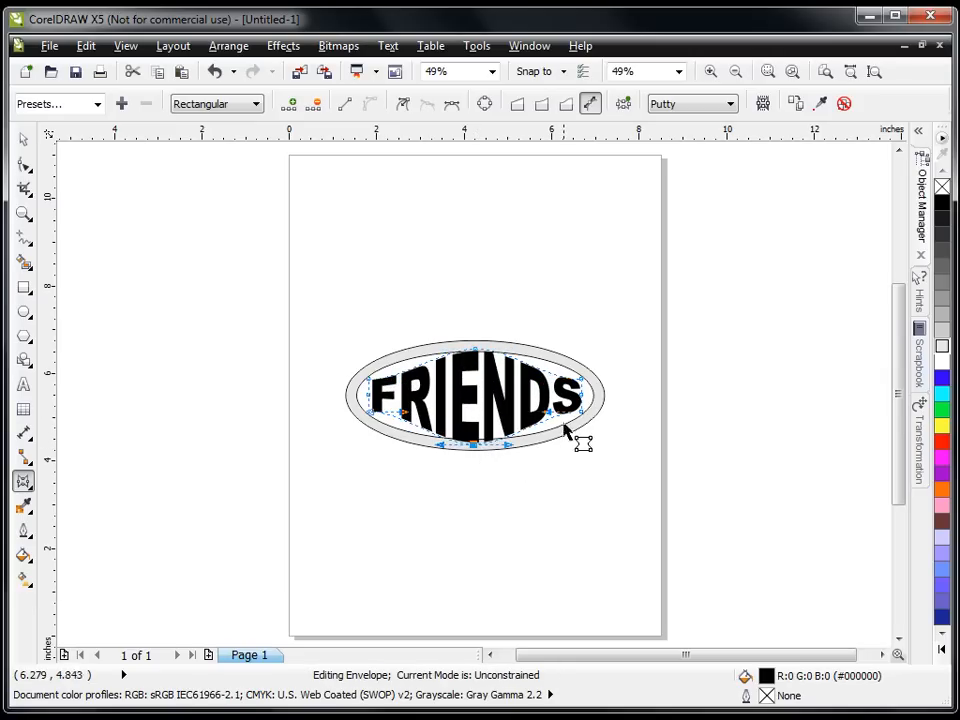
Bend the envelope's corner curves outward so the FRIENDS text follows the ellipse and its letters overlap the ring.
left_click_drag(551, 422, 562, 445)
left_click(585, 386)
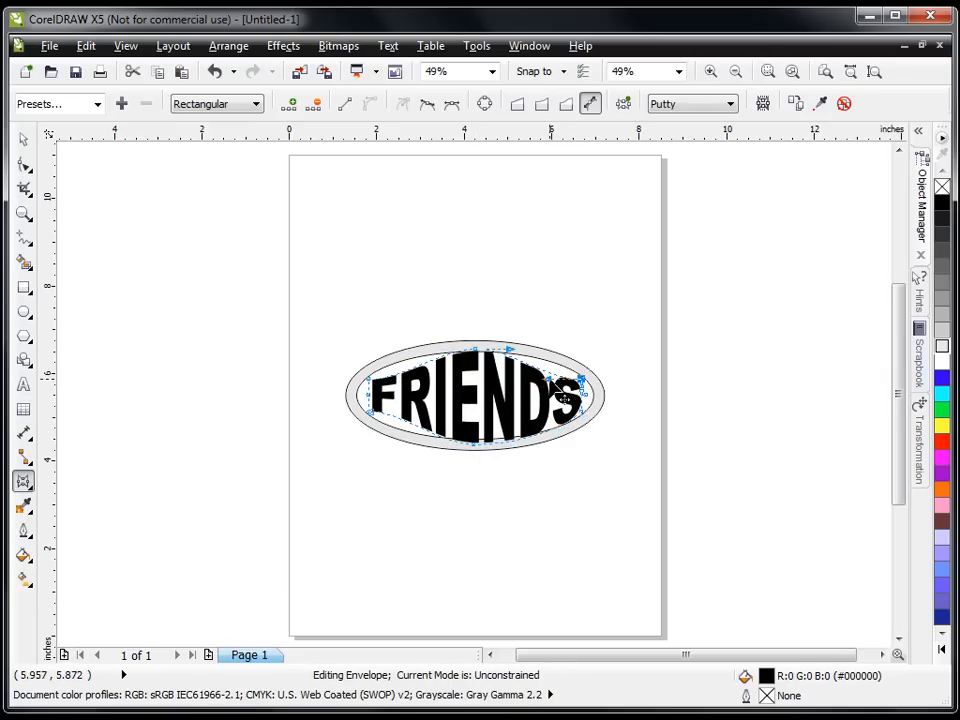
left_click_drag(554, 389, 566, 362)
left_click(370, 381)
left_click_drag(405, 382, 391, 348)
left_click(371, 414)
left_click_drag(404, 418, 375, 450)
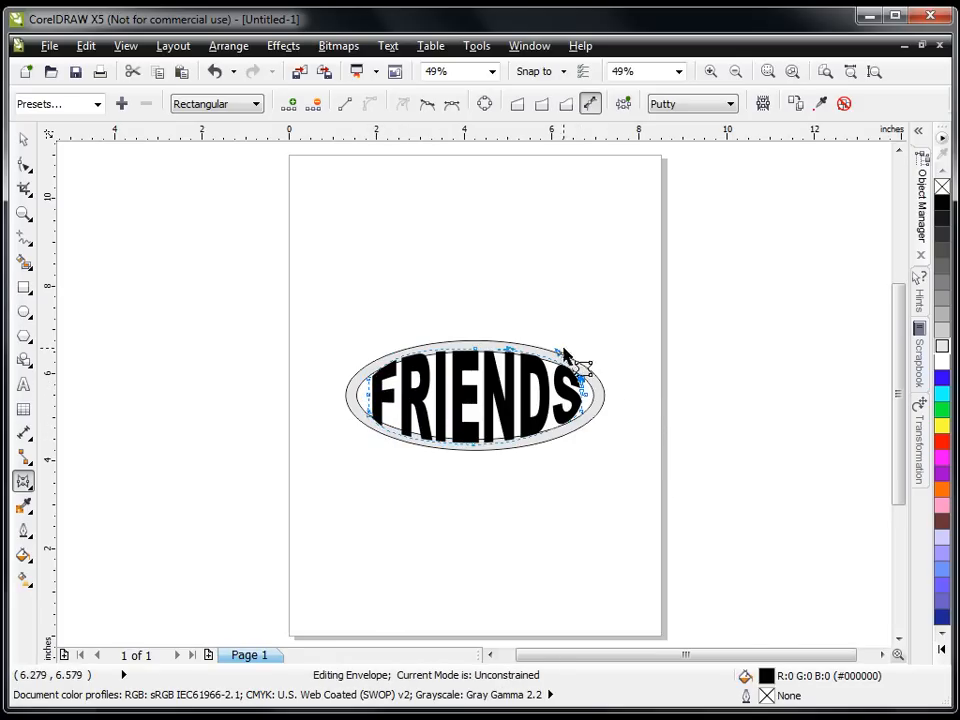
left_click_drag(560, 355, 565, 352)
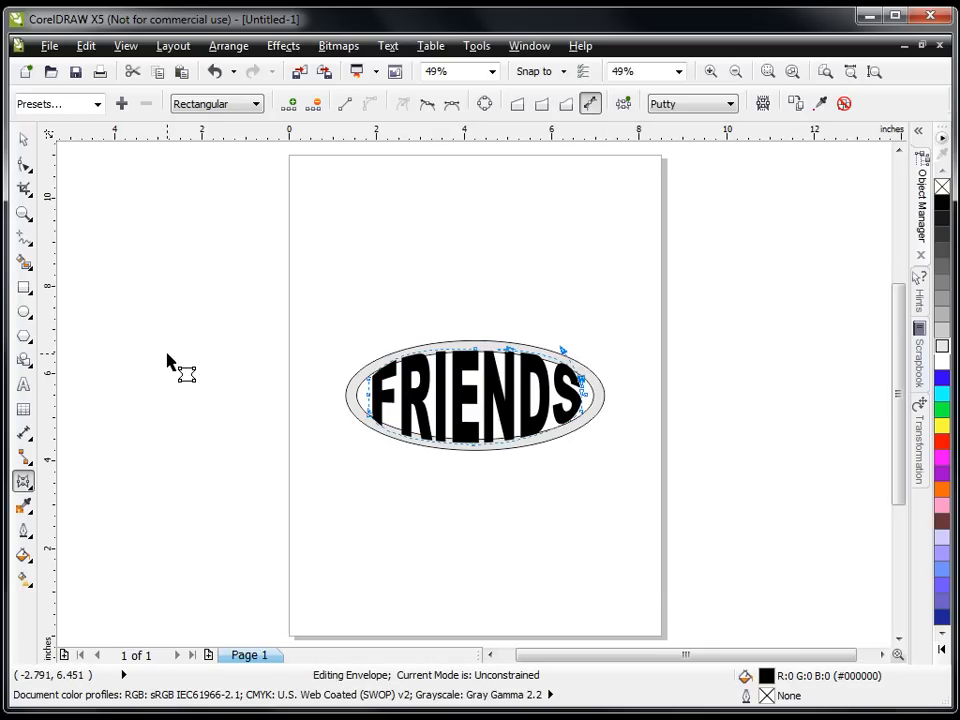
Try welding the FRIENDS text to the ellipse ring and undo the weld.
left_click(26, 142)
left_click(220, 332)
left_click_drag(313, 290, 690, 508)
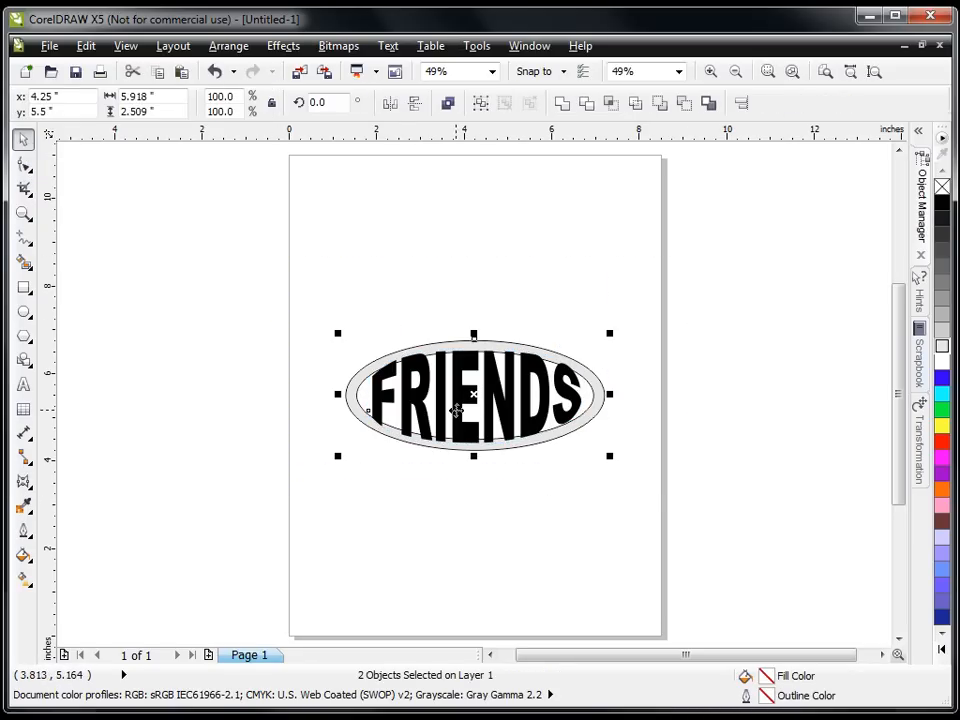
left_click(566, 106)
left_click(362, 223)
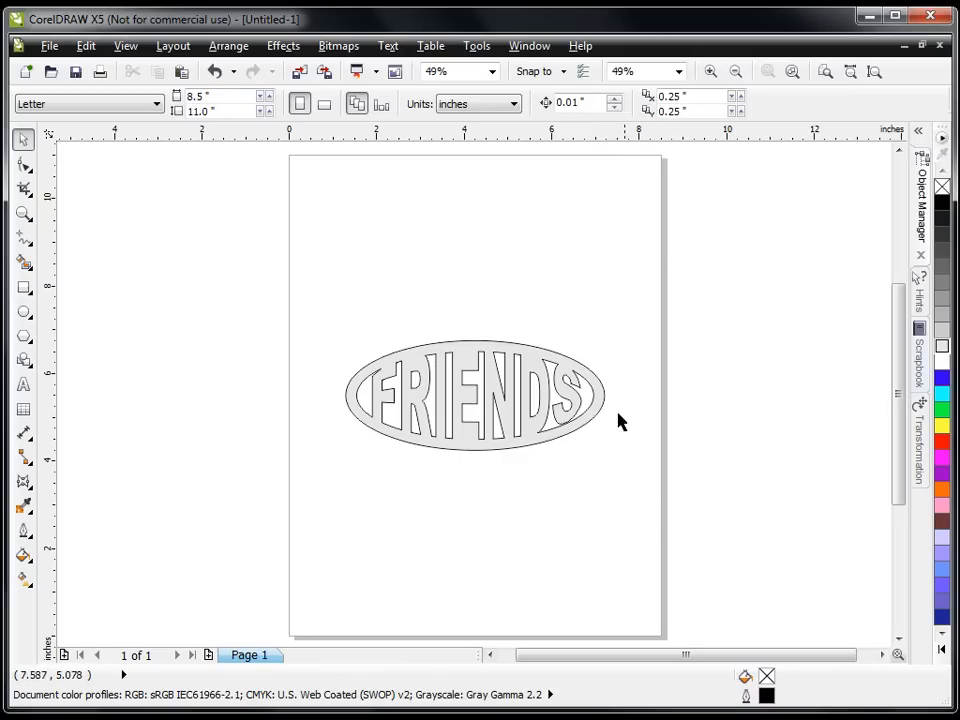
left_click(214, 72)
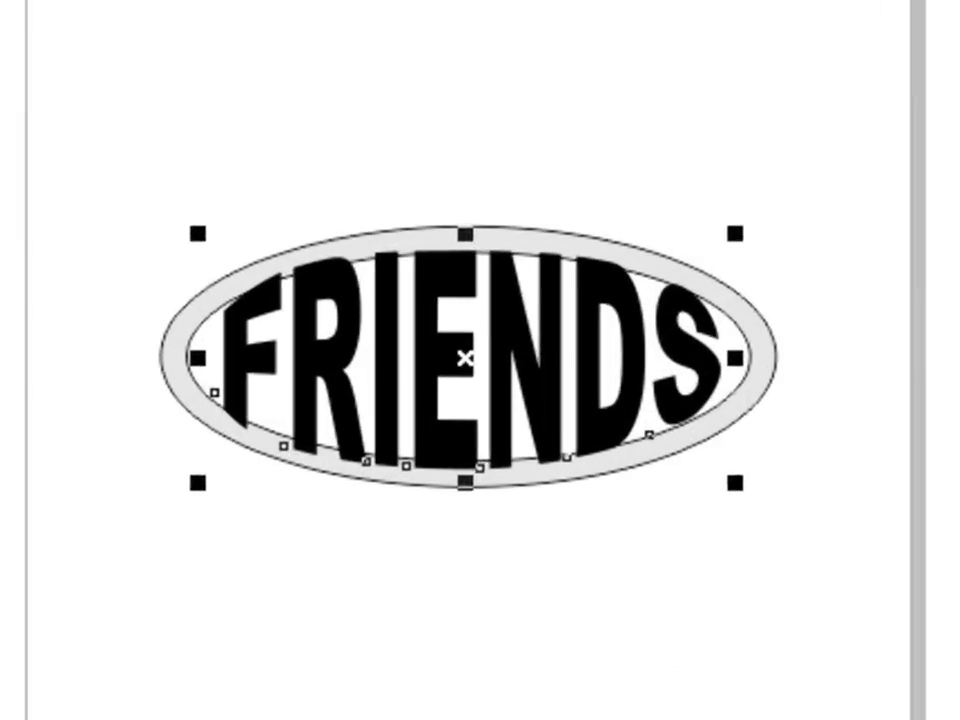
Refine the text envelope's lower-right and both upper corner curves so the outer letters reach further into the ring.
left_click(23, 481)
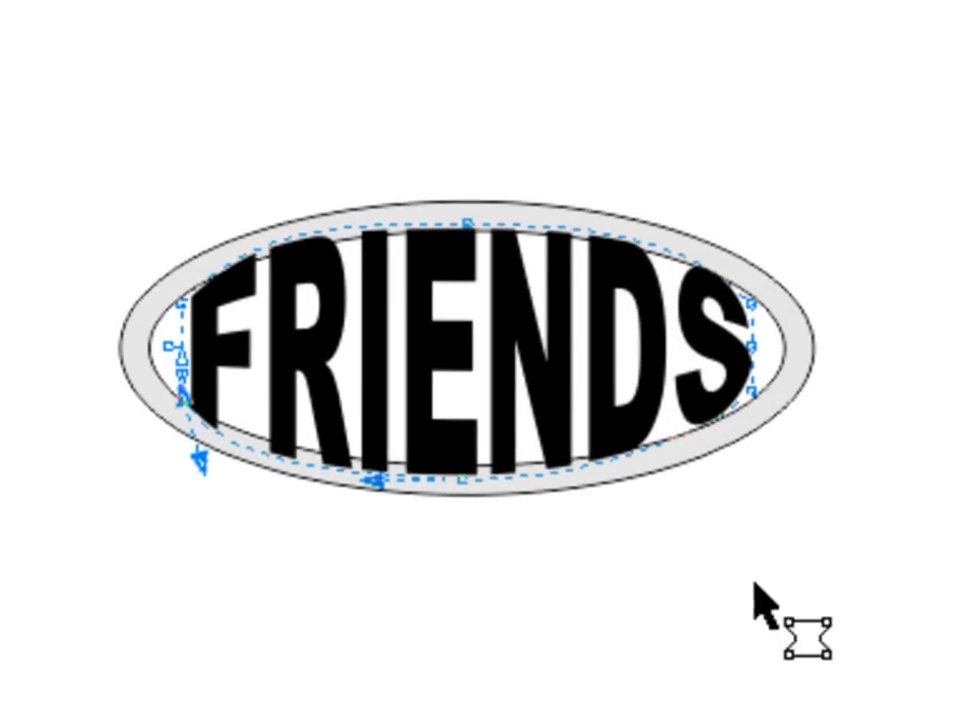
left_click(758, 398)
left_click_drag(691, 452, 724, 480)
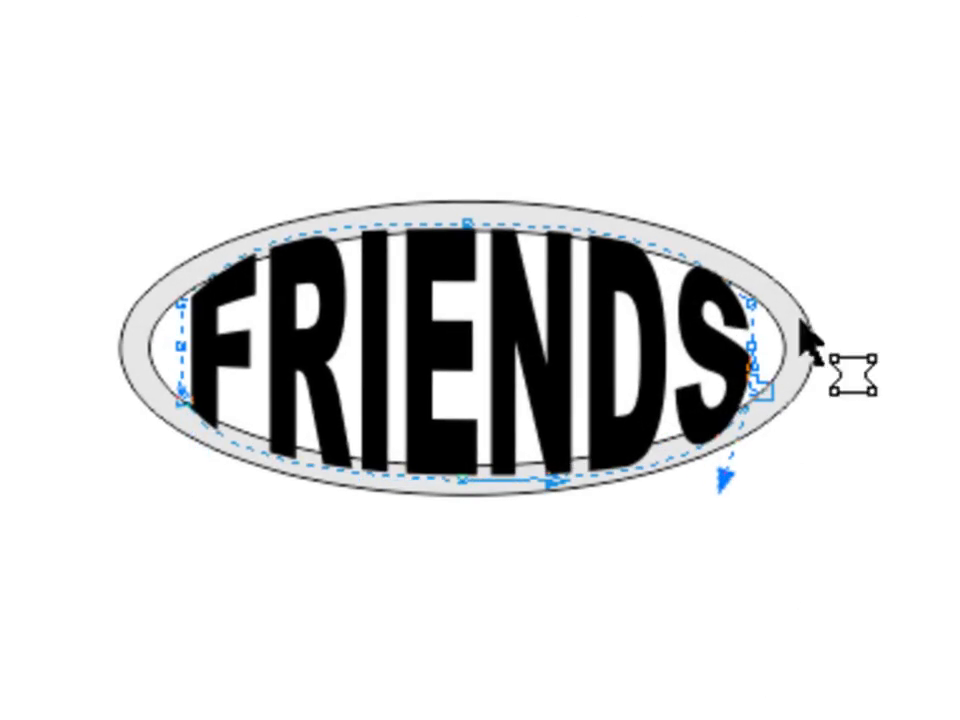
left_click(752, 305)
left_click_drag(706, 228, 711, 218)
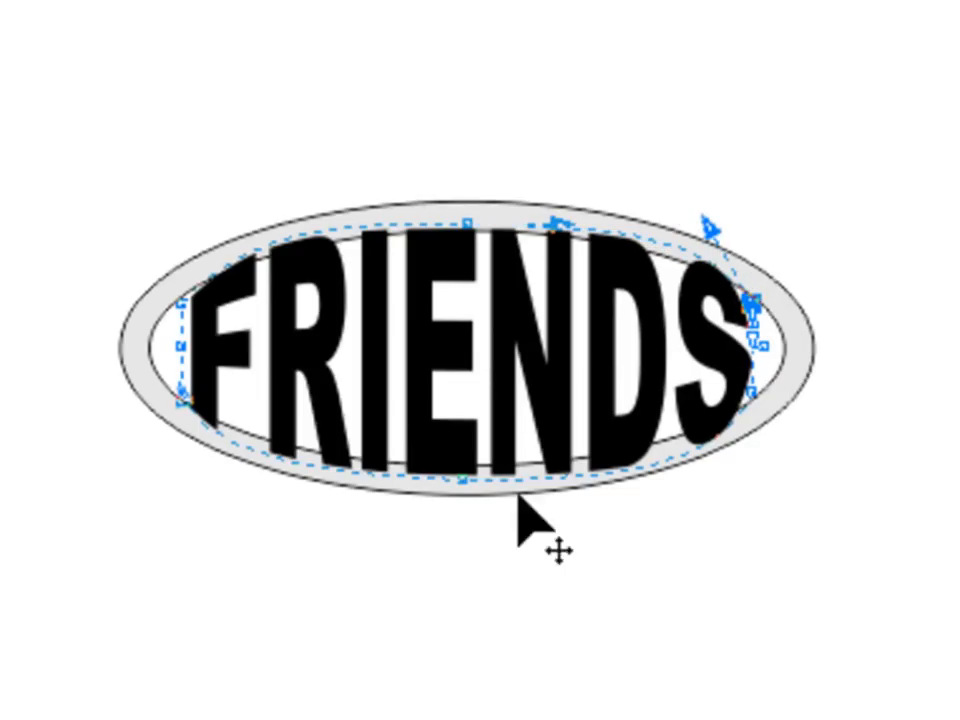
left_click(186, 302)
left_click_drag(240, 228, 238, 217)
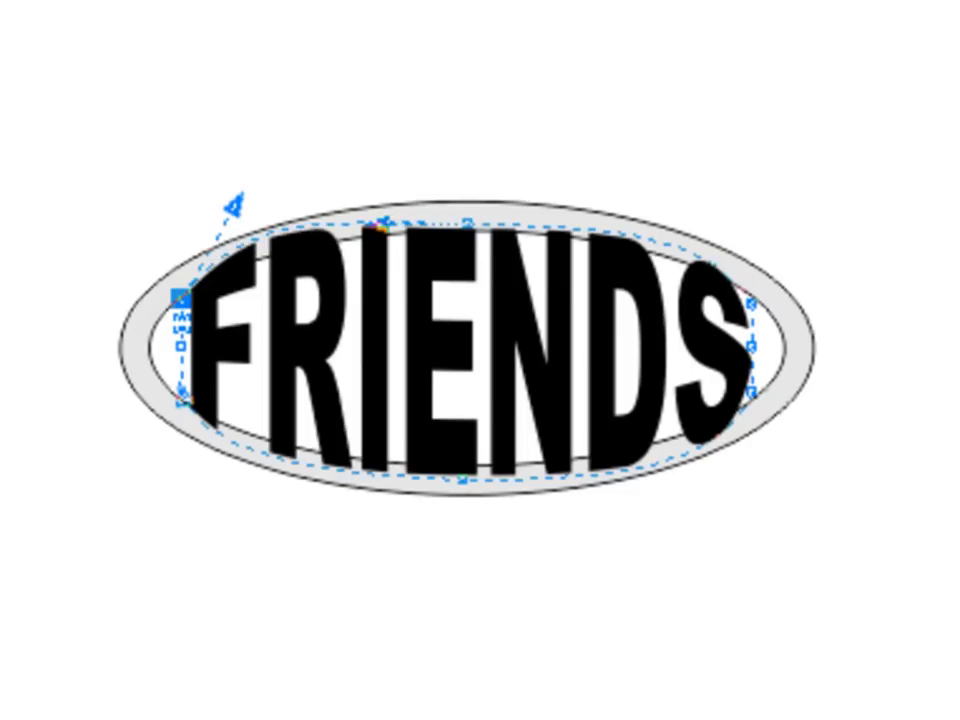
Weld the reshaped FRIENDS text and the ellipse ring into a single shape.
key("space")
left_click_drag(18, 13, 959, 719)
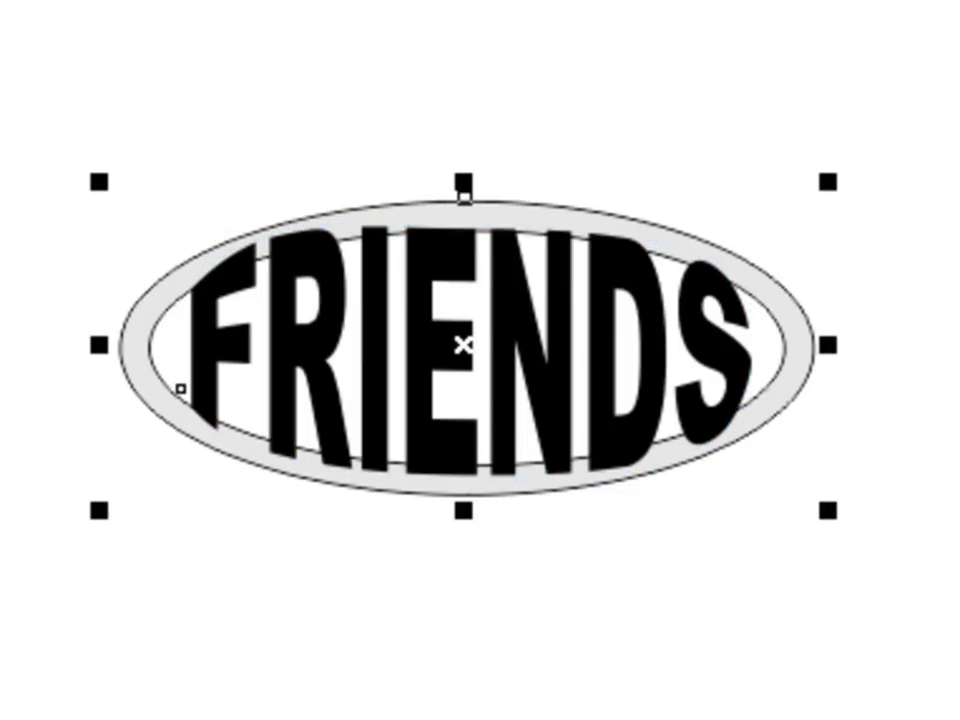
key("ctrl+l")
key("Escape")
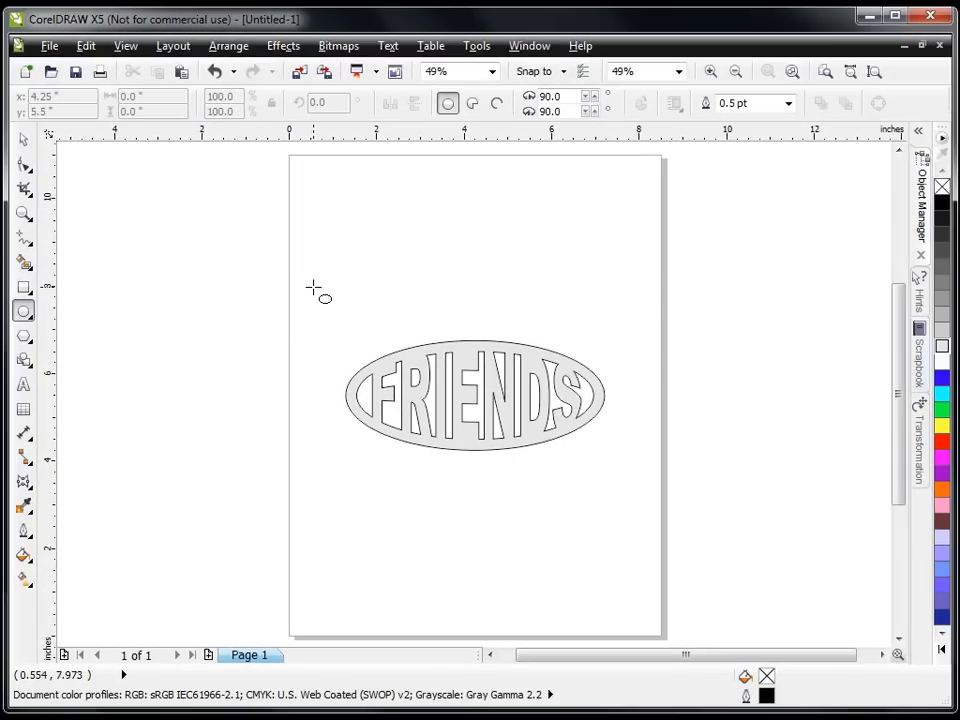
Draw a circle about 0.62 inches wide above the ellipse's left end and give it a one-step inside contour with a 0.15-inch offset.
left_click_drag(289, 270, 336, 313)
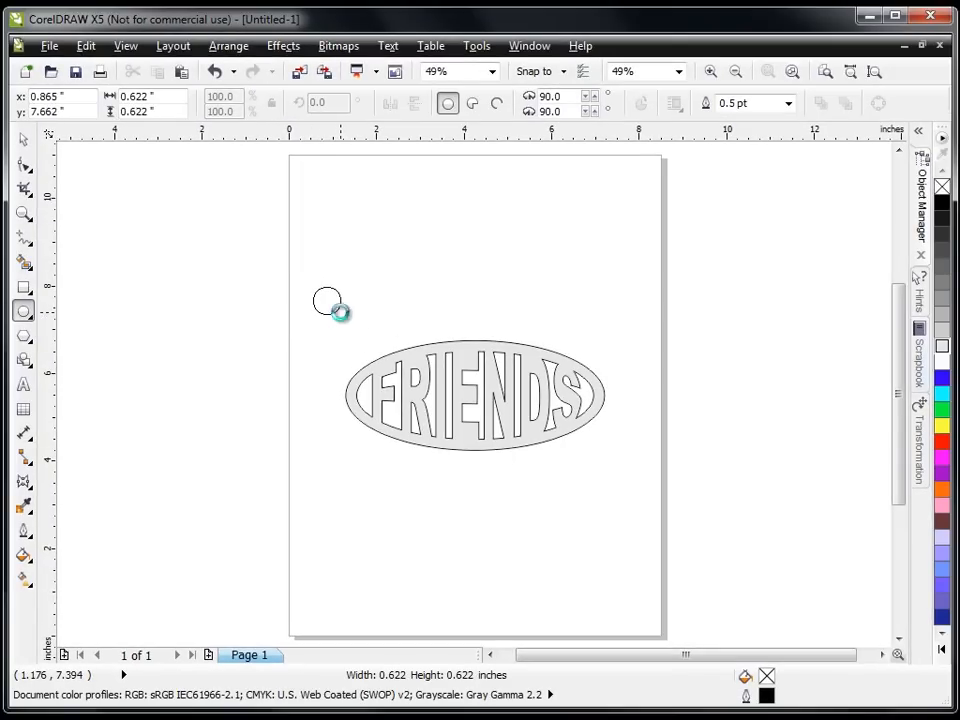
left_click(22, 411)
left_click(25, 484)
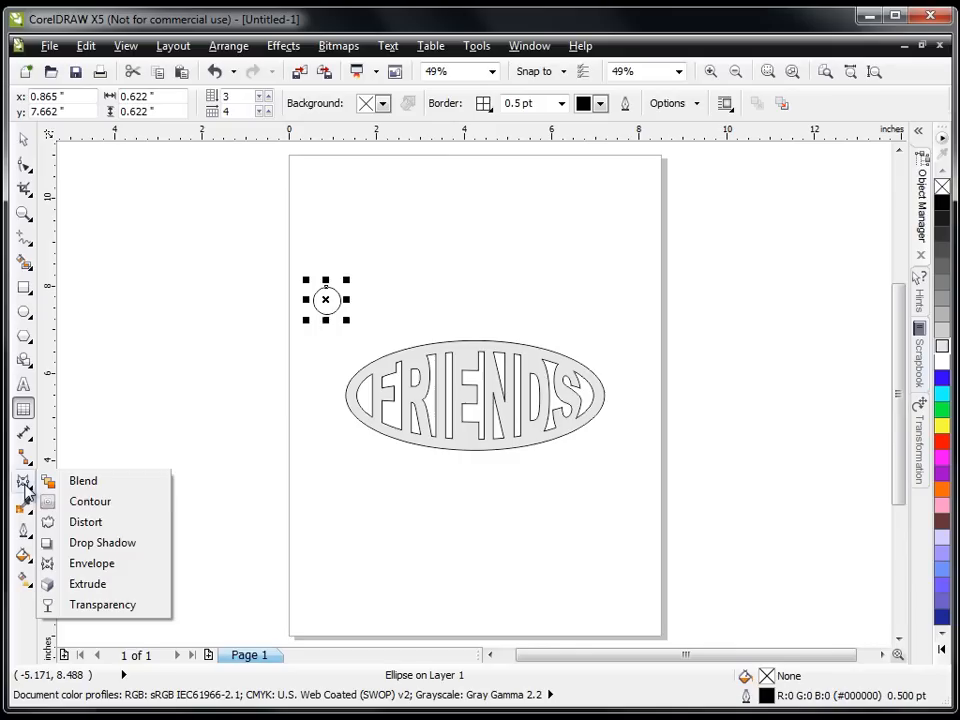
left_click(62, 504)
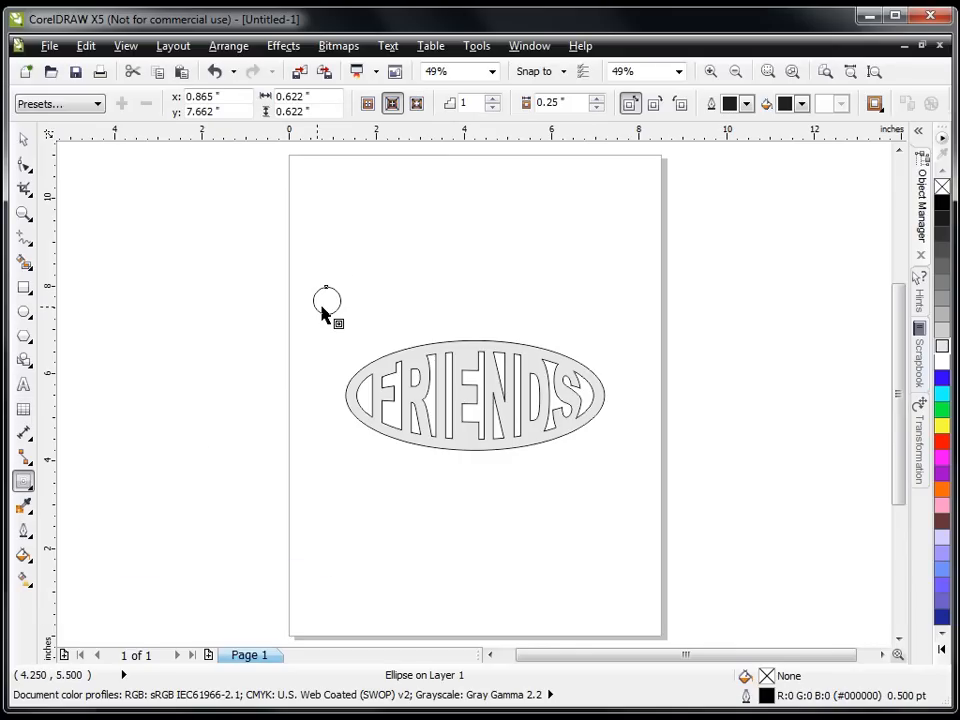
left_click(597, 108)
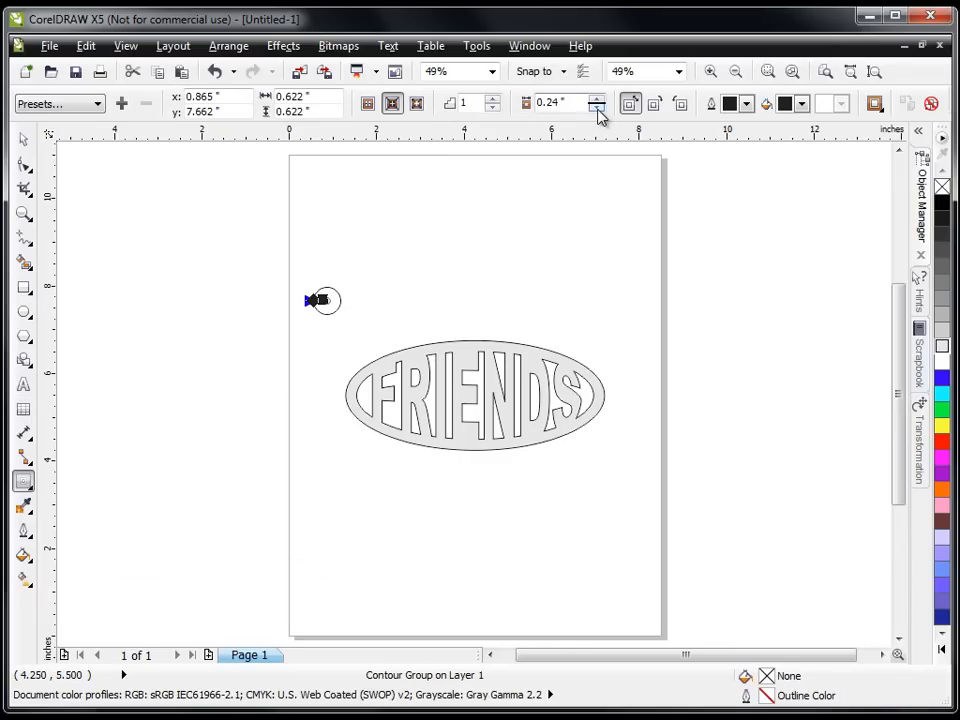
left_click(597, 108)
left_click(597, 108)
left_click(597, 108)
left_click(597, 108)
left_click(597, 108)
left_click(597, 108)
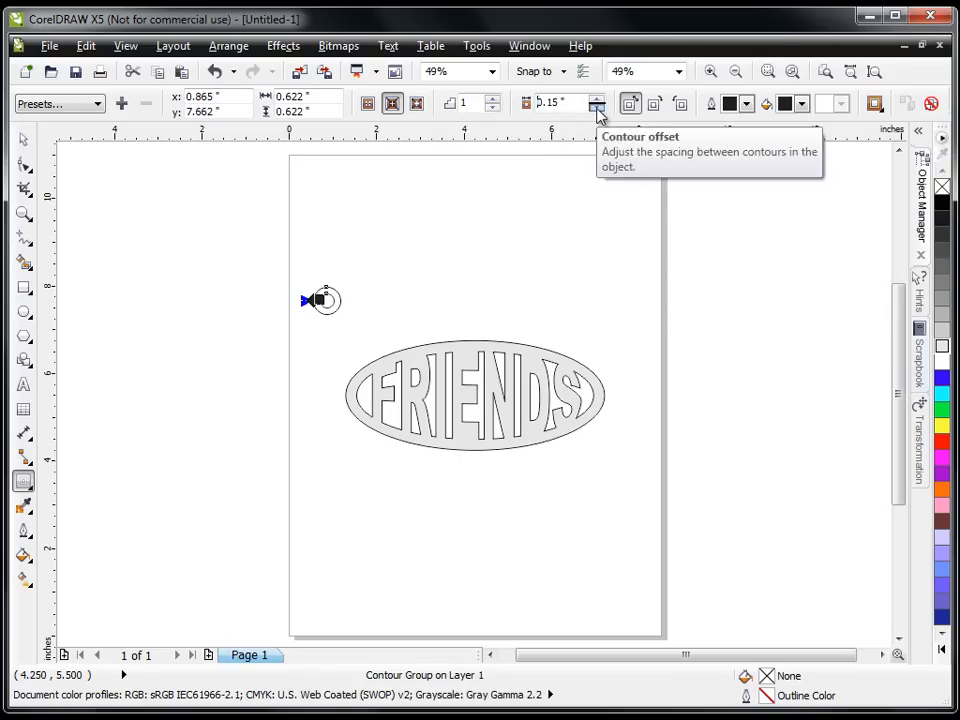
Break the small circle's contour group apart, select both circles and apply Back Minus Front to make a hollow ring.
left_click(228, 46)
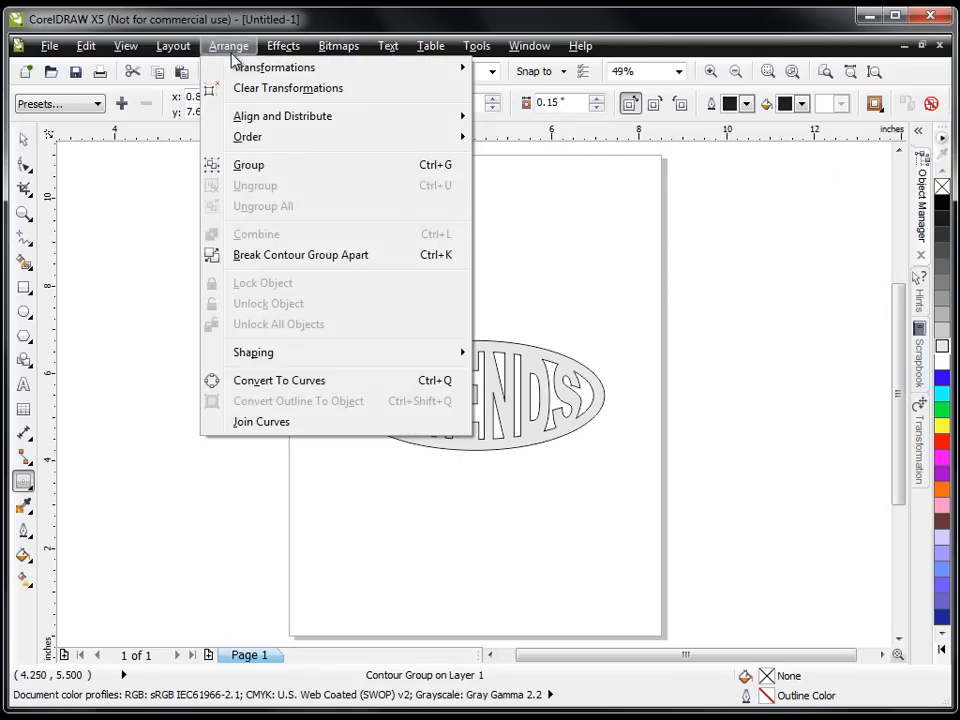
left_click(296, 256)
left_click(20, 143)
left_click_drag(289, 238, 371, 336)
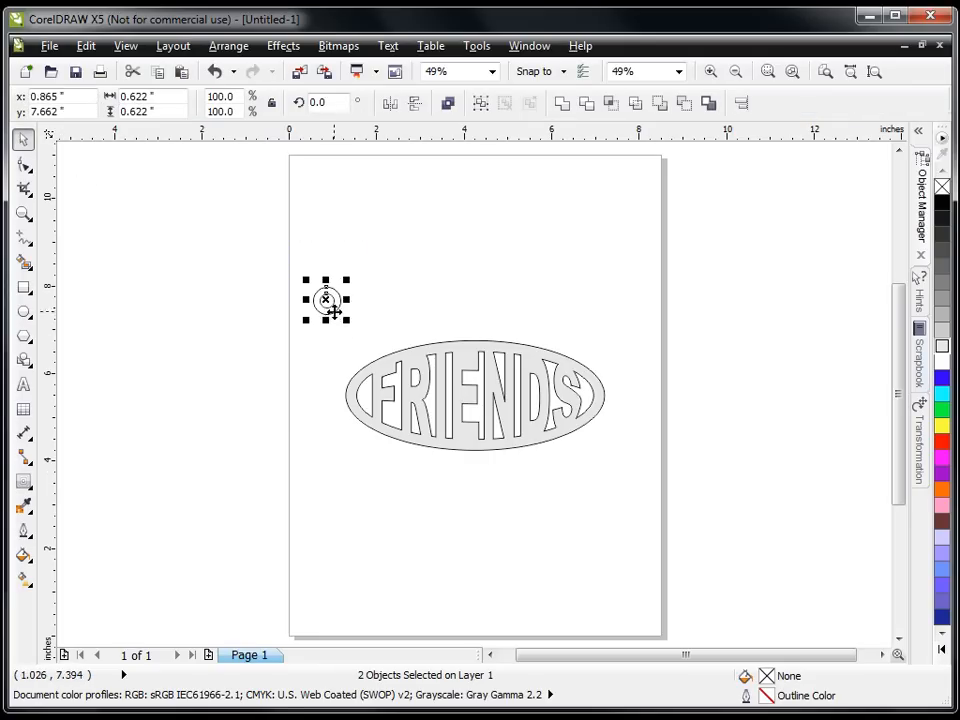
left_click(686, 101)
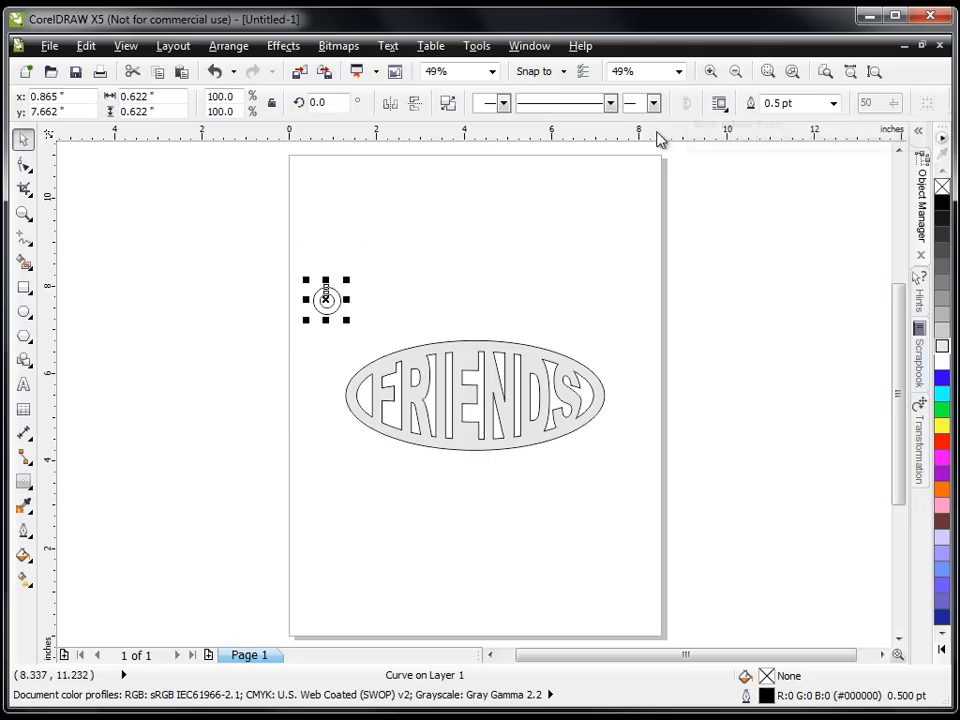
Fill the small ring with the same light grey as the ellipse (R230 G230 B230) and move it closer above the ellipse.
left_click(942, 345)
left_click(444, 306)
left_click_drag(337, 299, 407, 307)
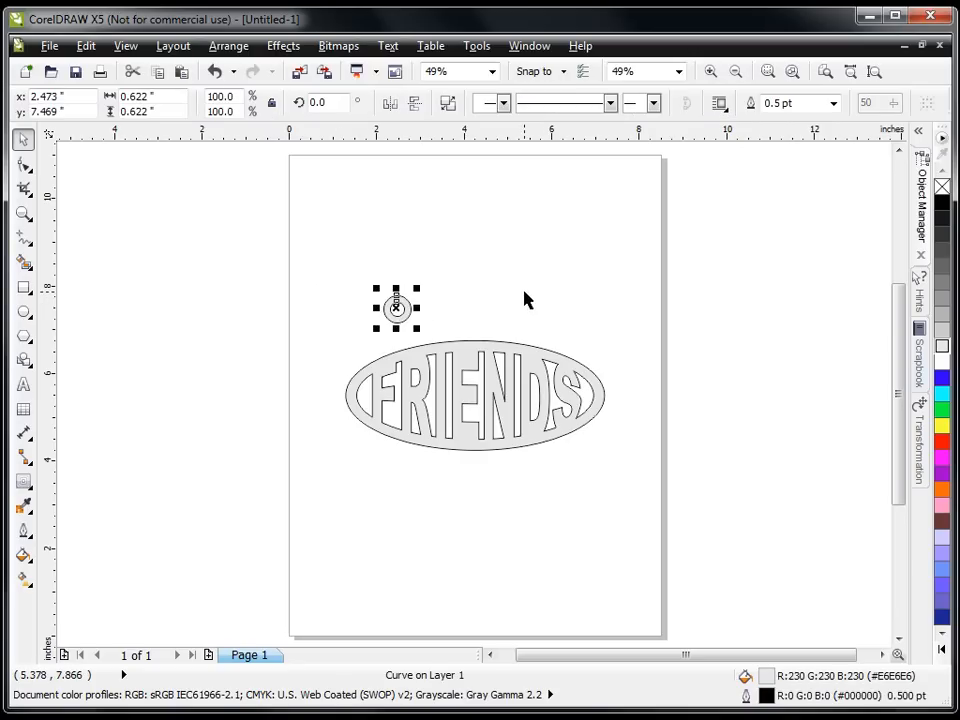
Centre the small ring on the page and nudge it horizontally until it overlaps the ellipse's left end.
key("p")
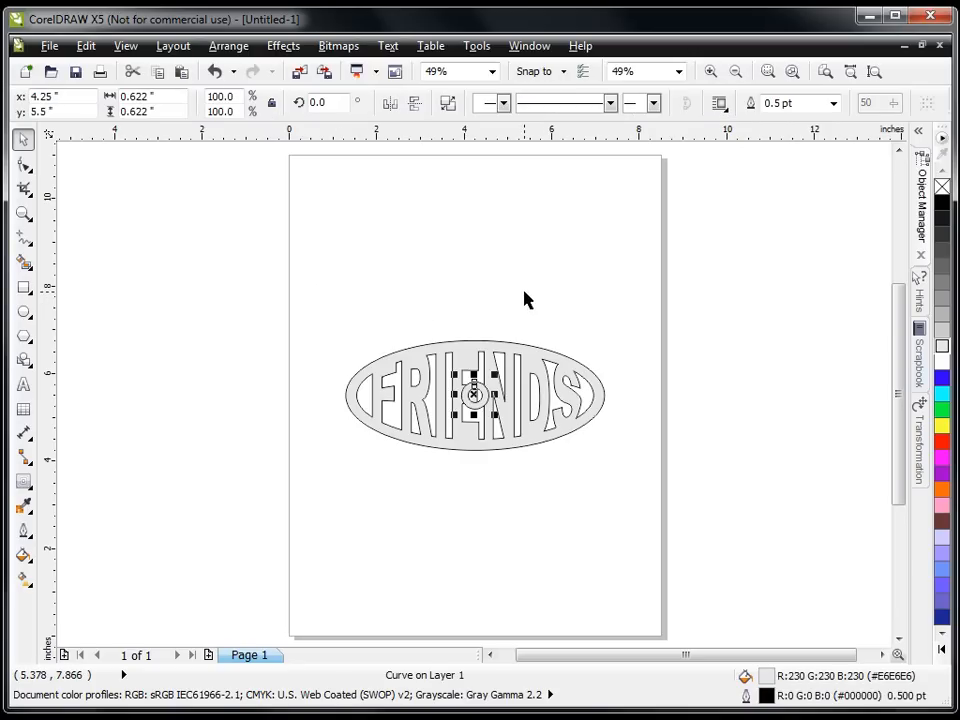
key("Left")
key("Left")
key("Left")
key("Left")
key("Left")
key("Left")
key("Left")
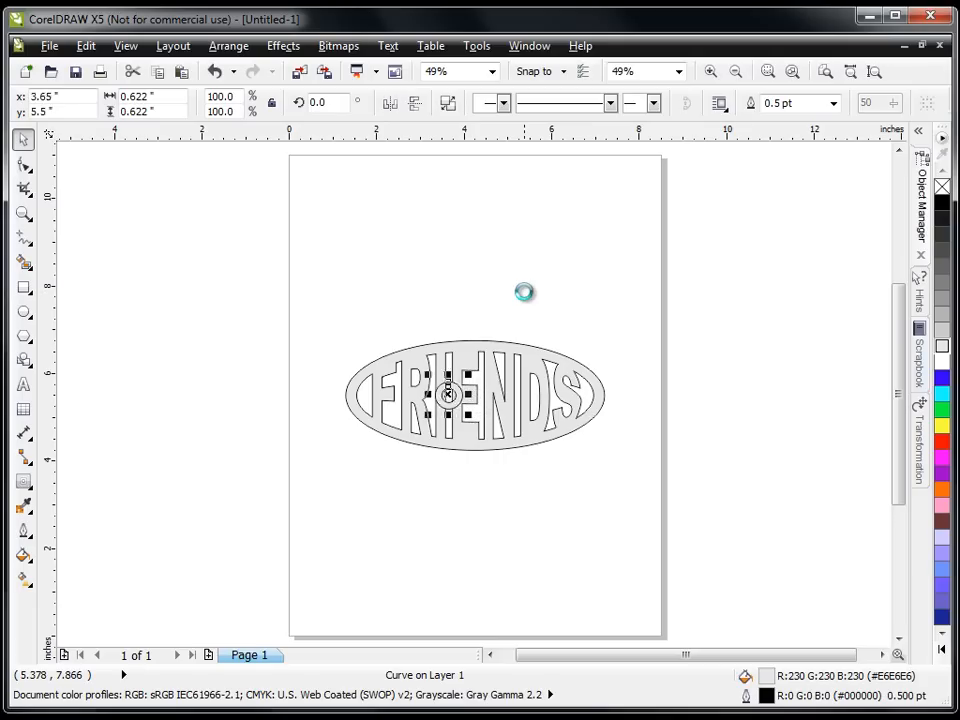
key("Left")
key("Left")
key("Left")
key("Left")
key("Left")
key("Left")
key("Left")
key("Left")
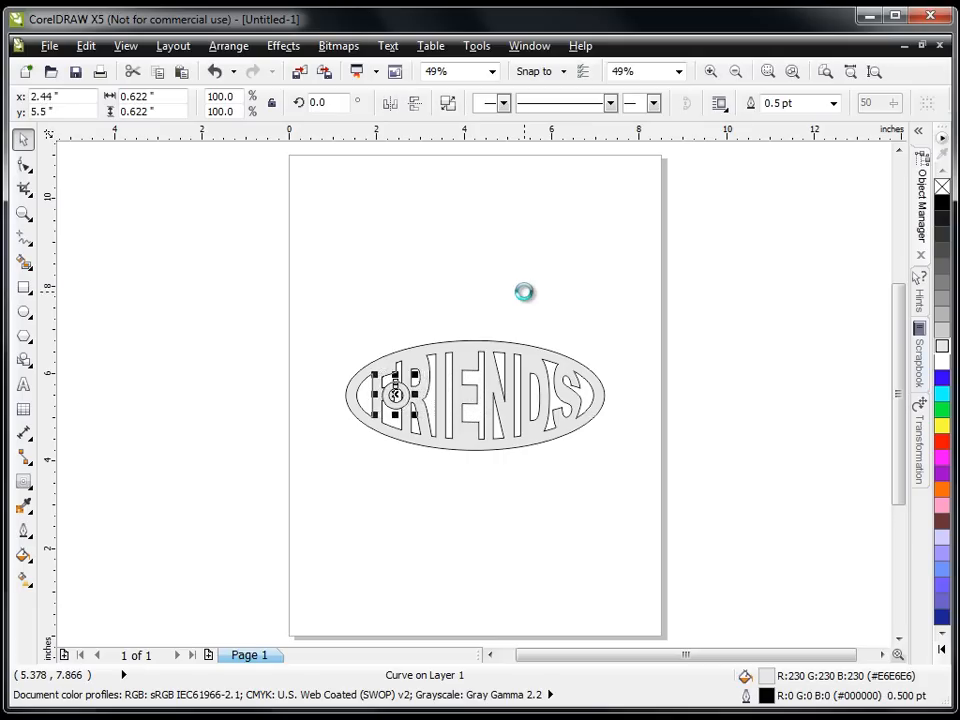
key("Left")
key("Left")
key("Left")
key("Left")
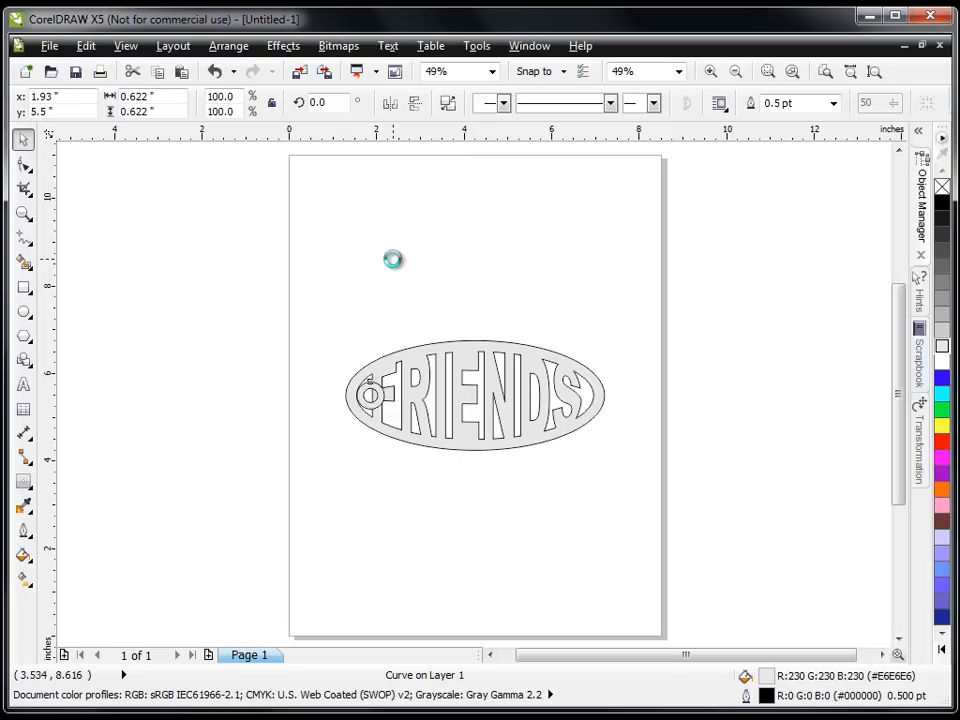
key("Left")
key("Left")
key("Left")
key("Left")
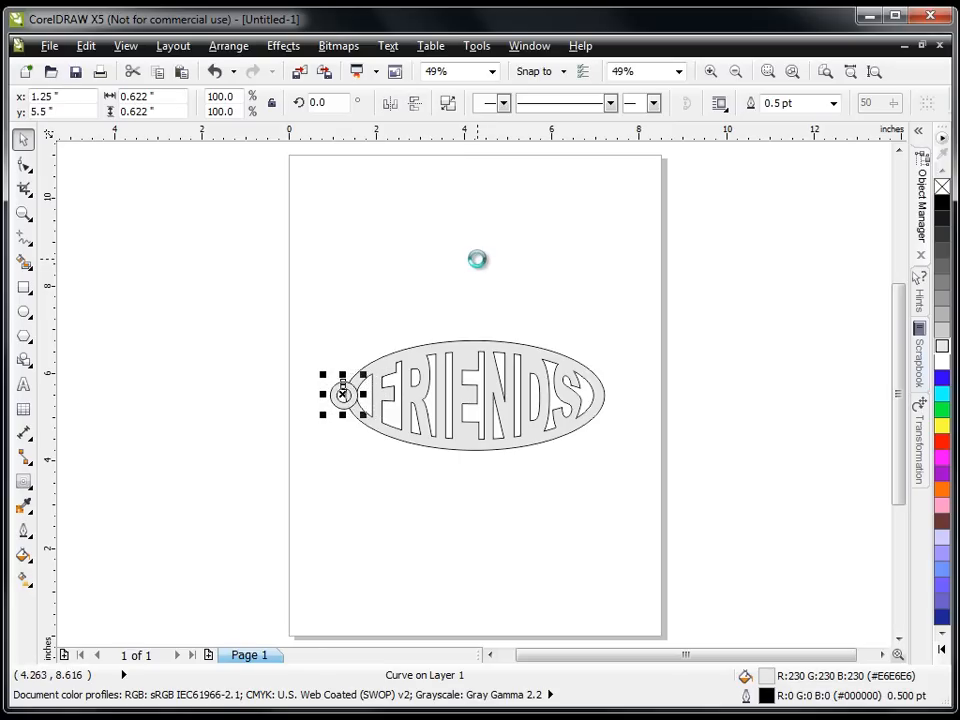
Select the small ring together with the FRIENDS ellipse and weld them into one shape.
left_click(251, 236)
left_click_drag(251, 234, 692, 536)
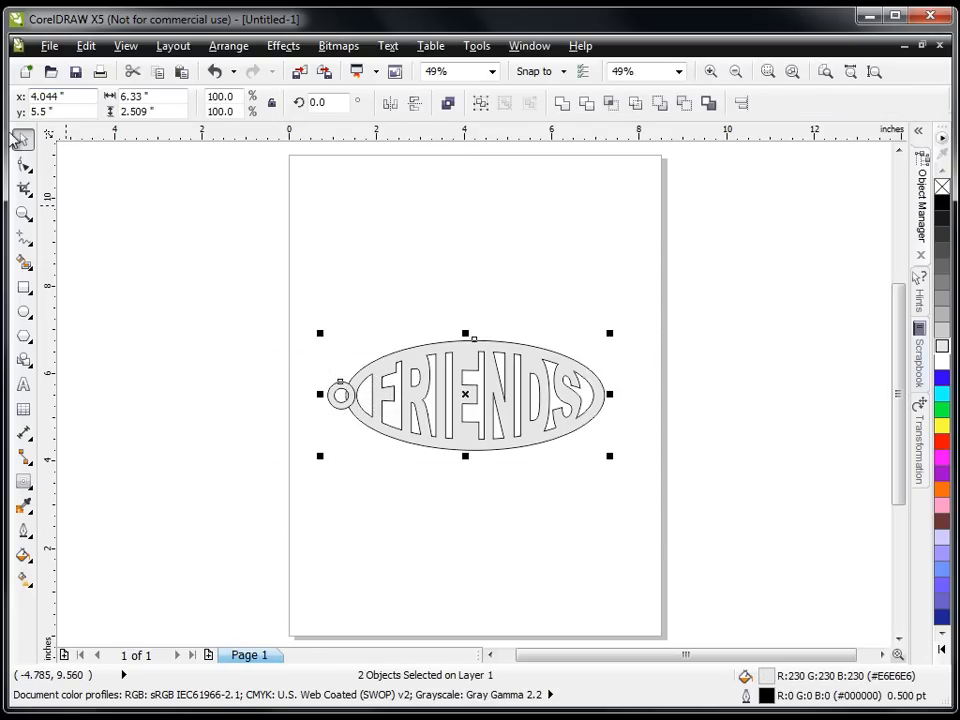
left_click_drag(219, 231, 731, 523)
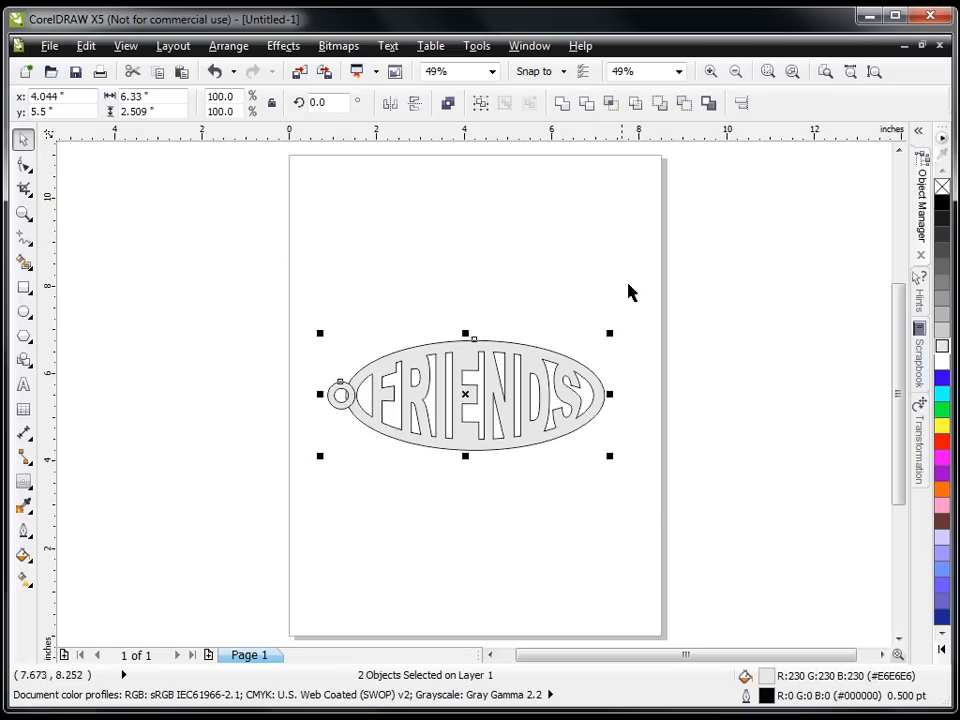
left_click(565, 106)
left_click(305, 252)
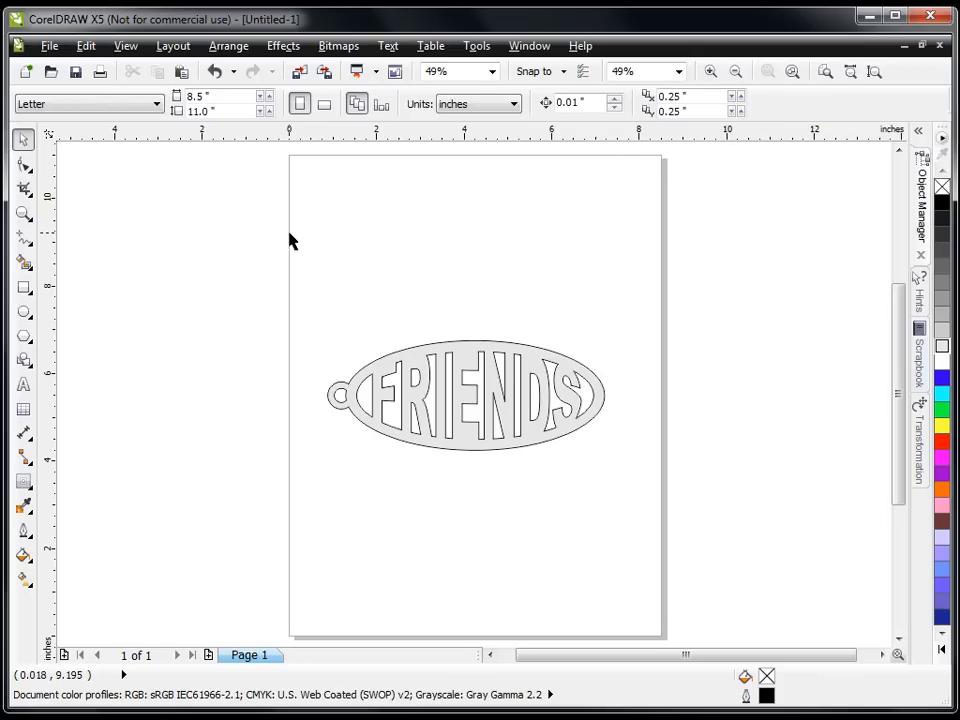
Select the welded FRIENDS tag and centre it on the page.
left_click_drag(473, 438, 471, 431)
left_click(176, 400)
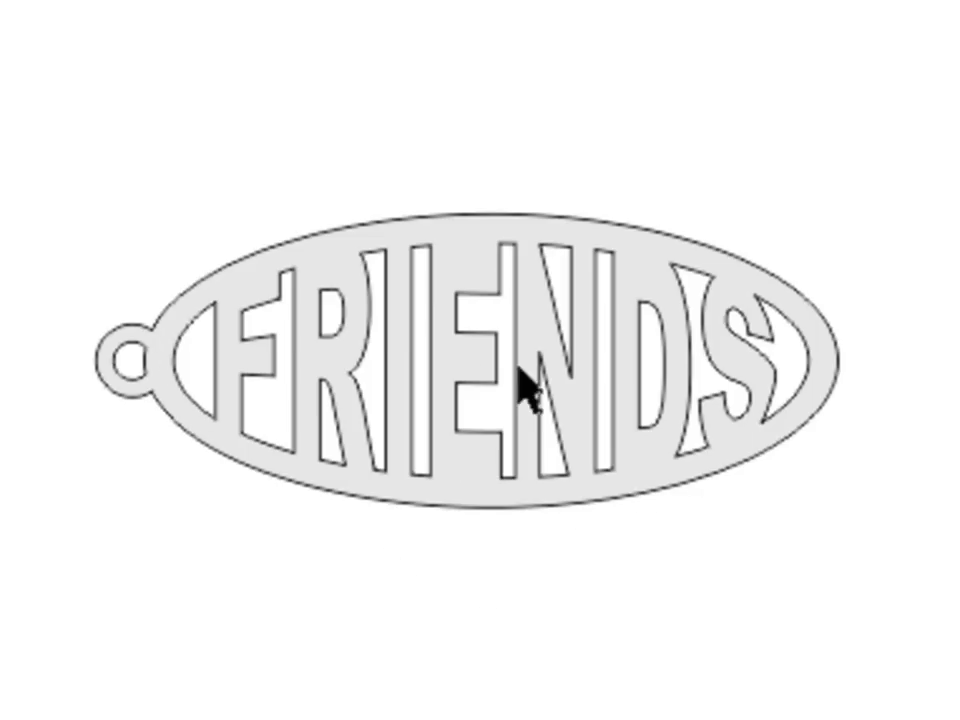
left_click(462, 353)
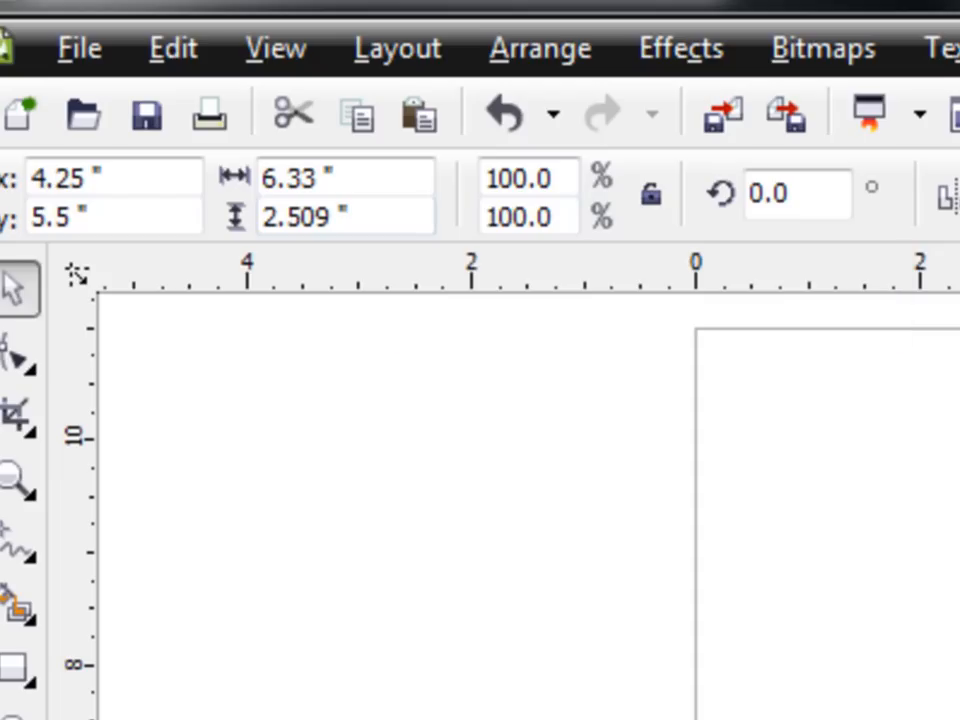
Scale the FRIENDS tag down proportionally from its lower-right corner to about 3.54 by 1.40 inches.
left_click(636, 519)
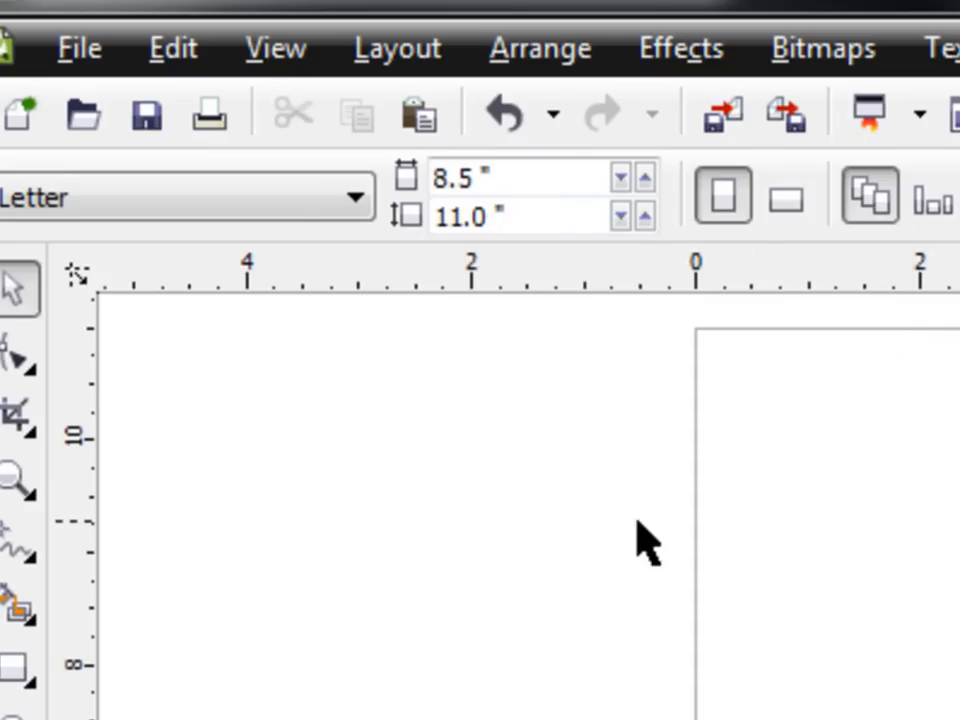
double_click(15, 288)
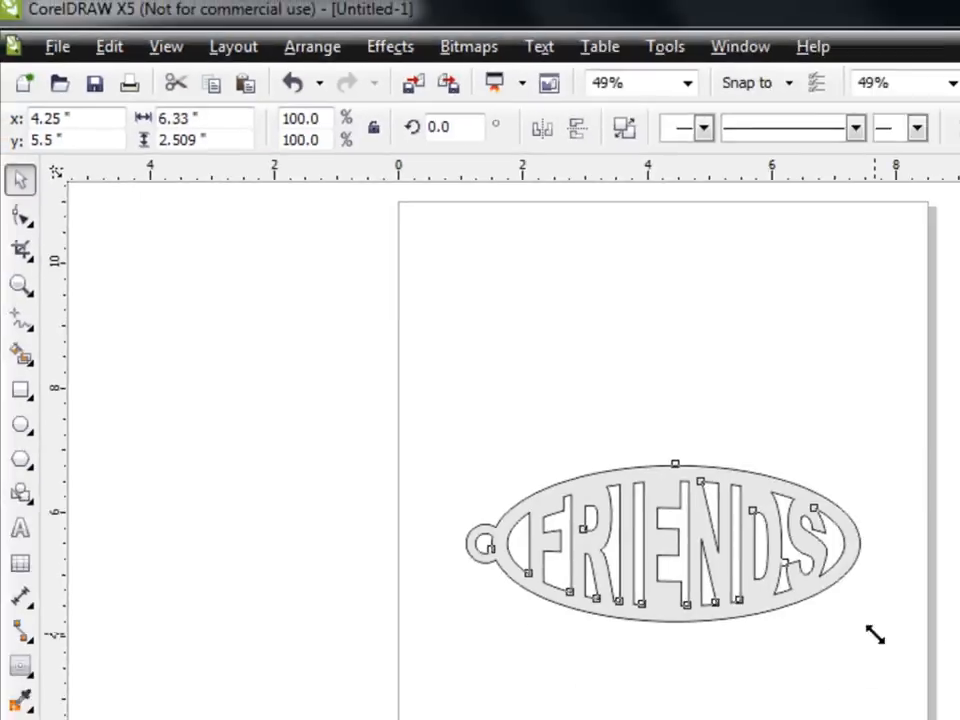
left_click_drag(621, 456, 490, 405)
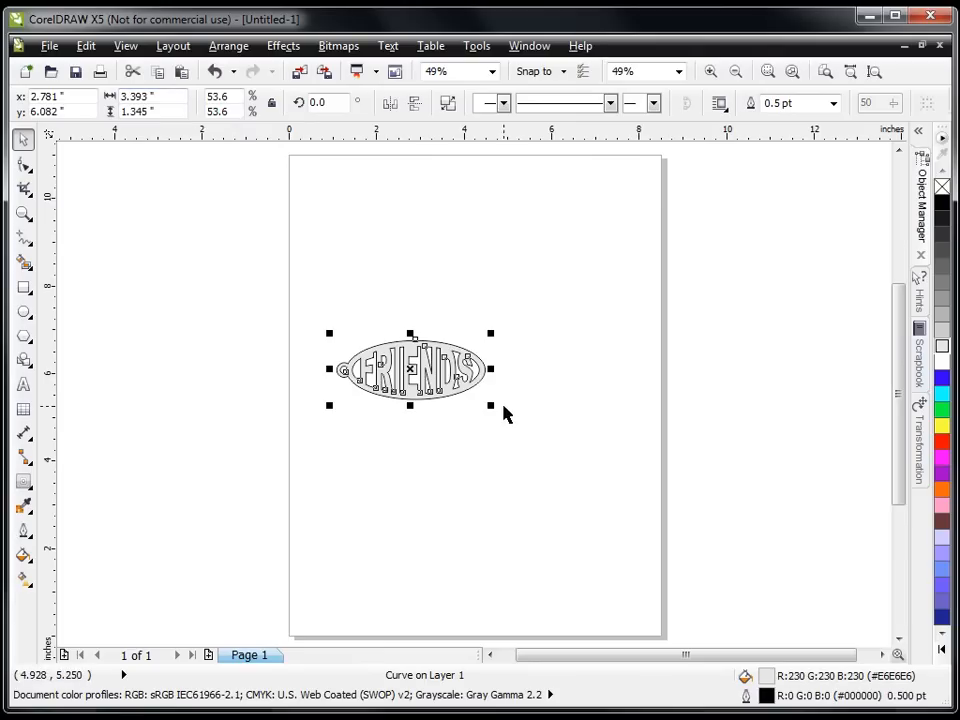
left_click_drag(491, 406, 497, 407)
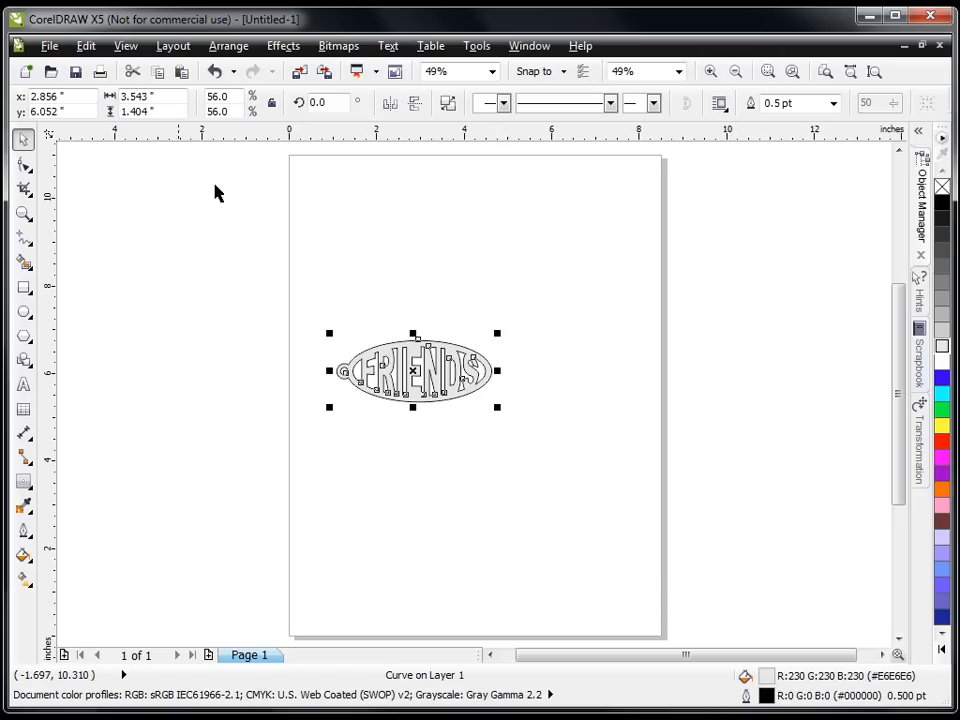
Set the FRIENDS tag's size to 3.5 inches wide by 1.5 inches high and centre it on the page.
left_click(162, 96)
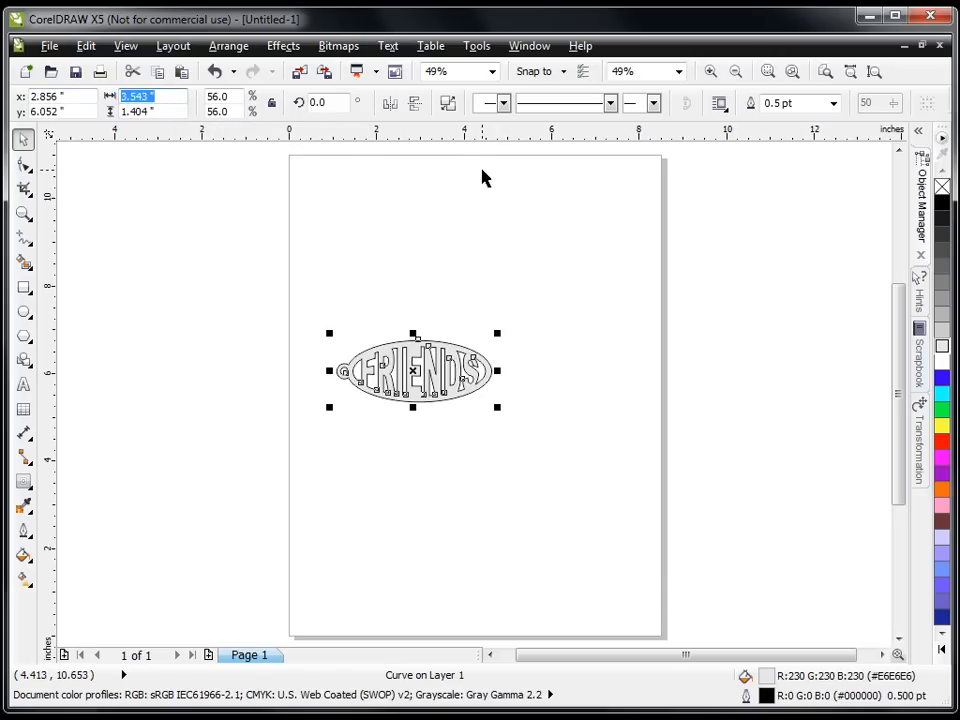
type("5")
left_click_drag(166, 112, 114, 112)
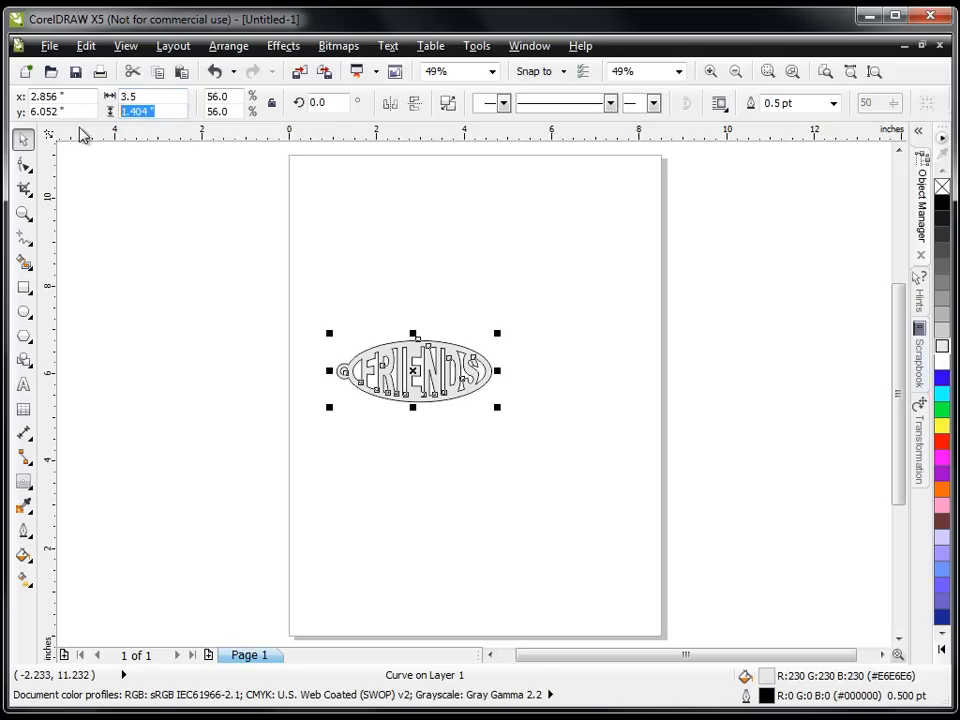
type("1.5")
key("Return")
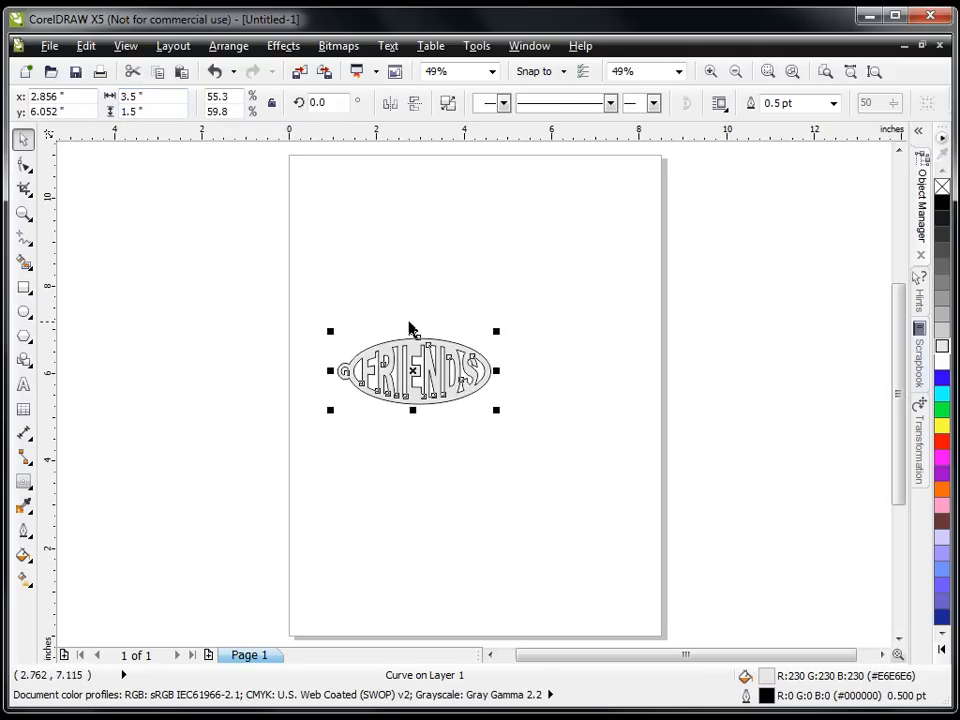
left_click(297, 288)
key("ctrl+z")
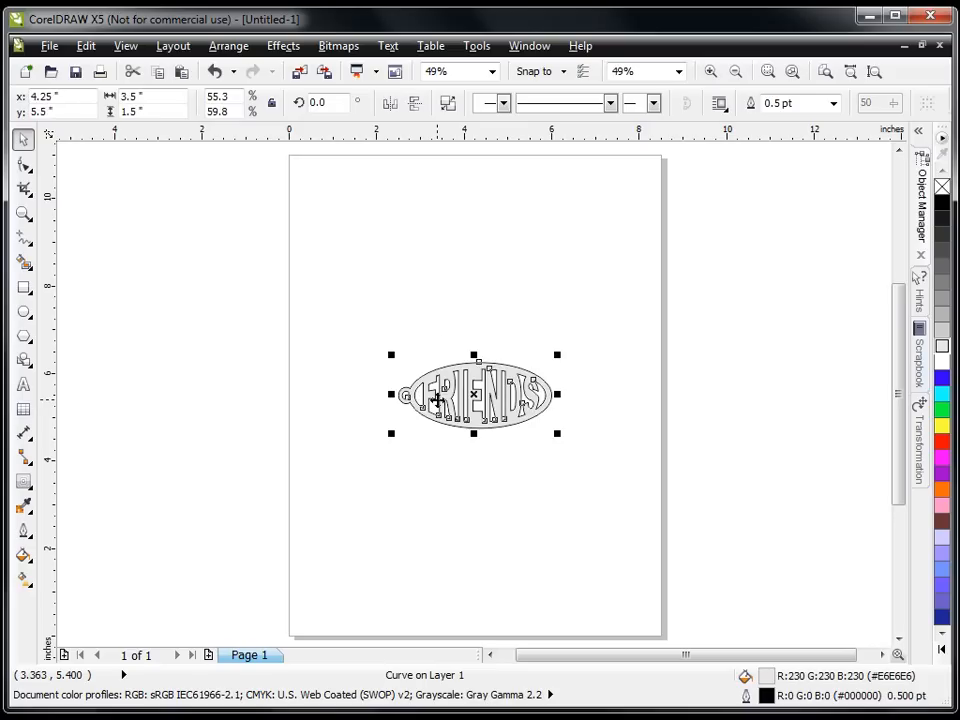
Move the FRIENDS tag to the page's upper left and place a copy of it to its right.
left_click_drag(477, 378, 553, 221)
left_click(609, 256)
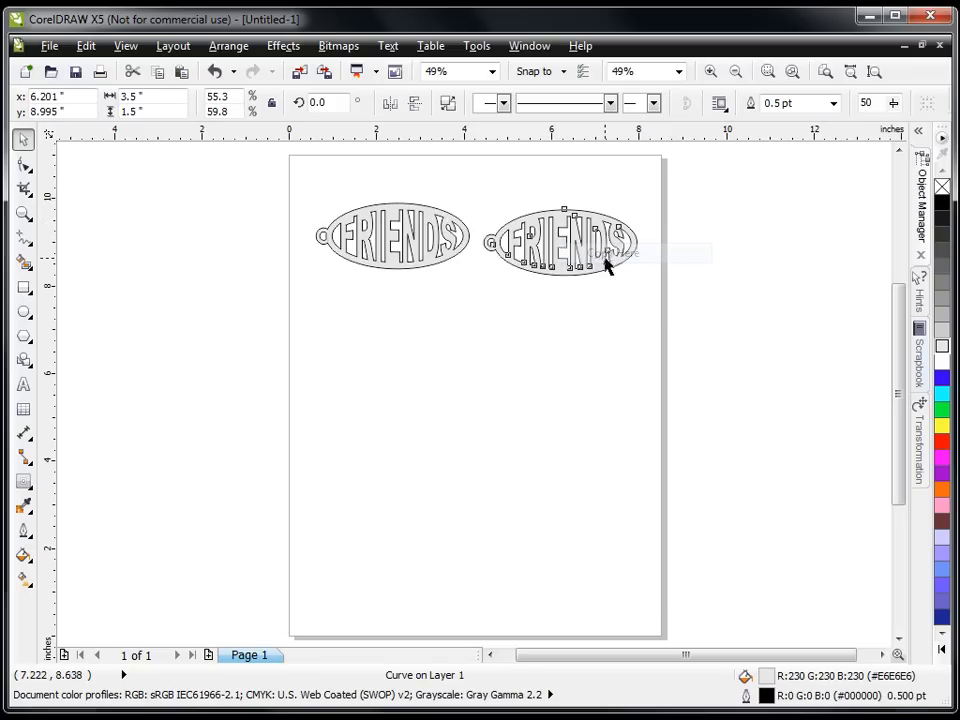
left_click(505, 391)
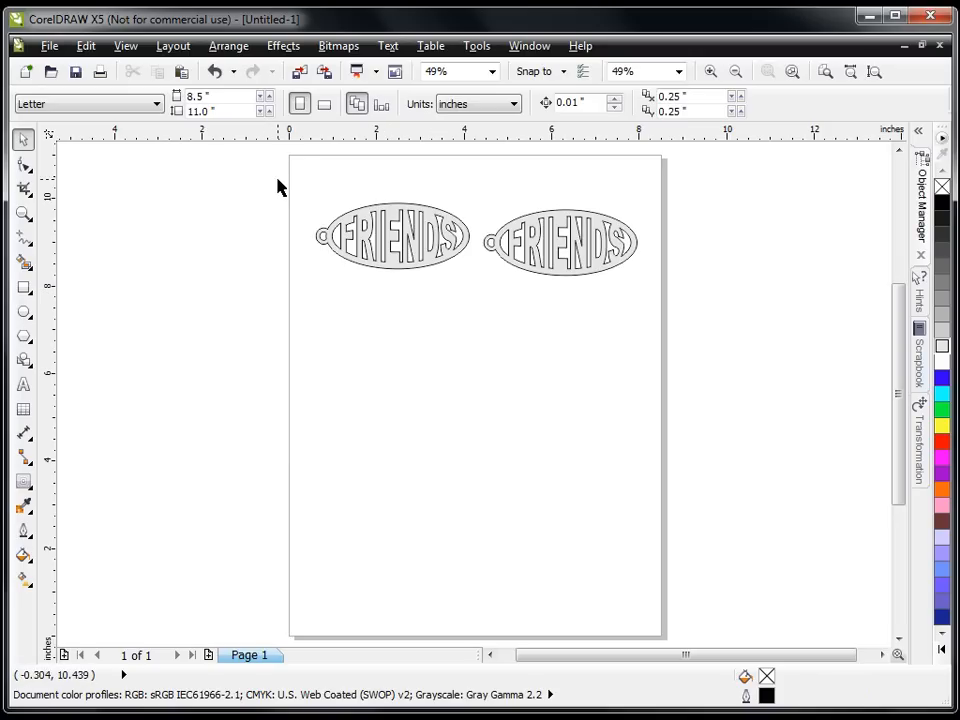
Select both FRIENDS tags near the top of the page.
left_click_drag(280, 162, 710, 370)
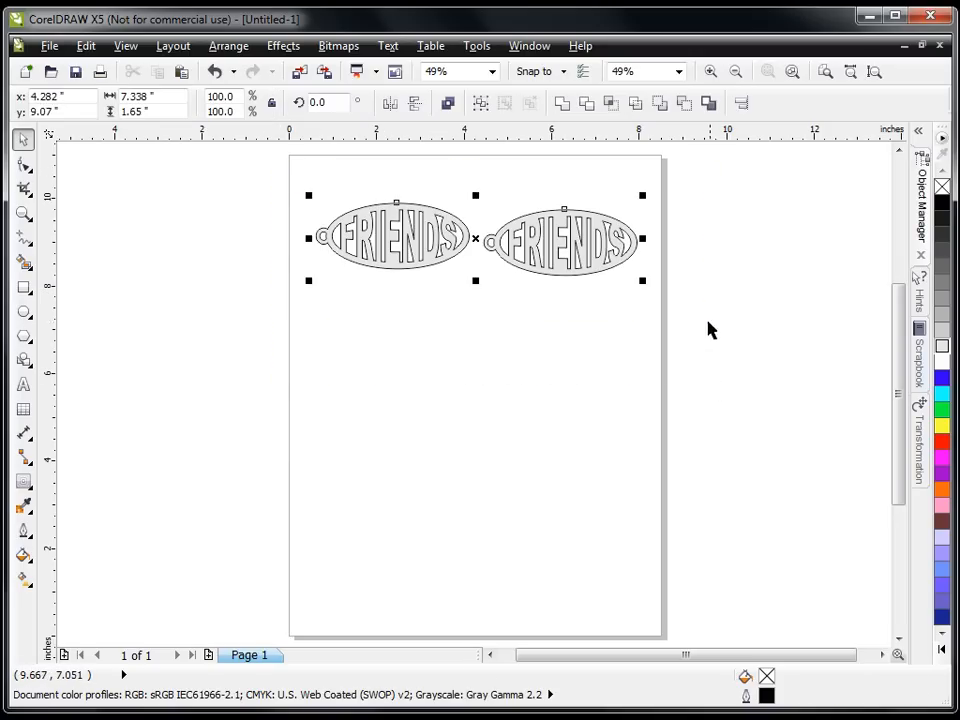